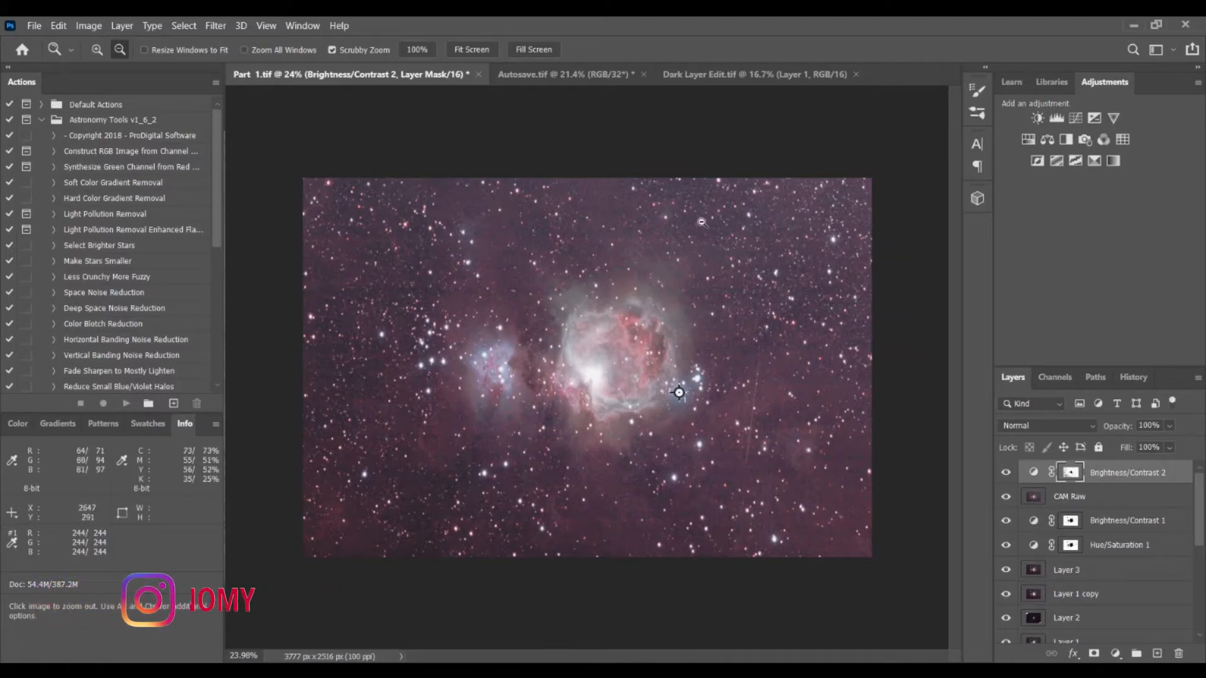
Merge all visible layers into a new top layer and select its shadows with Color Range.
{"action": "left_click_drag", "start_coordinate": [703, 225], "coordinate": [669, 222]}
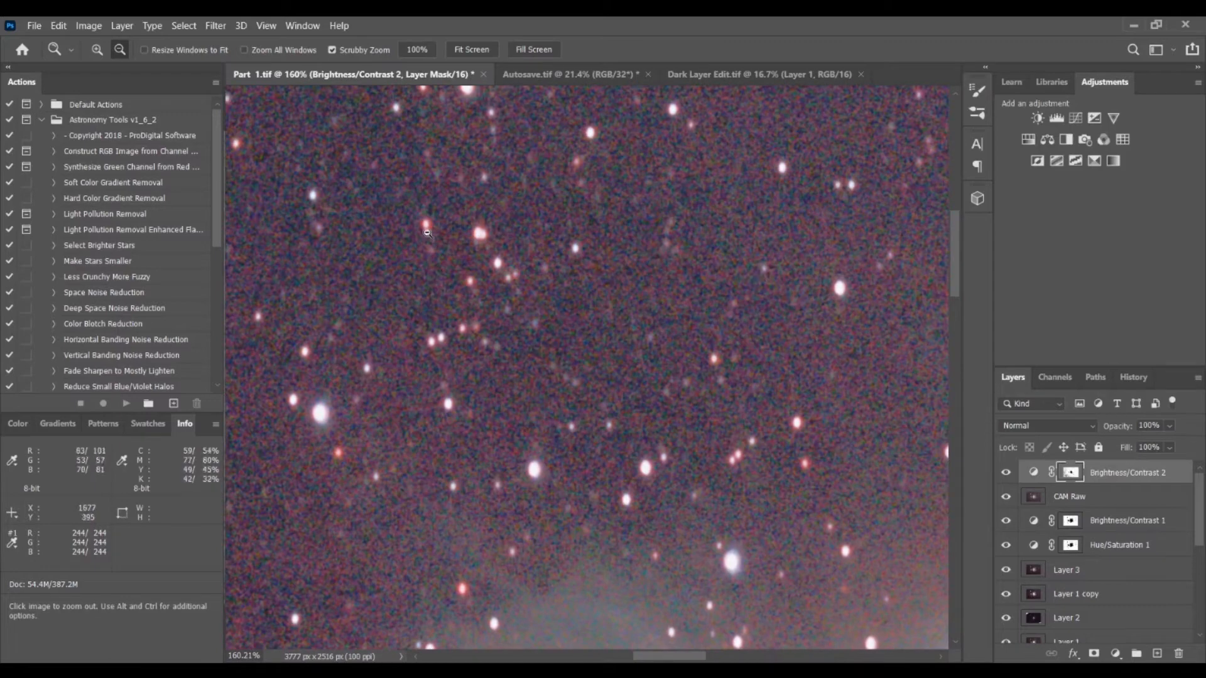
{"action": "key", "text": "ctrl+0"}
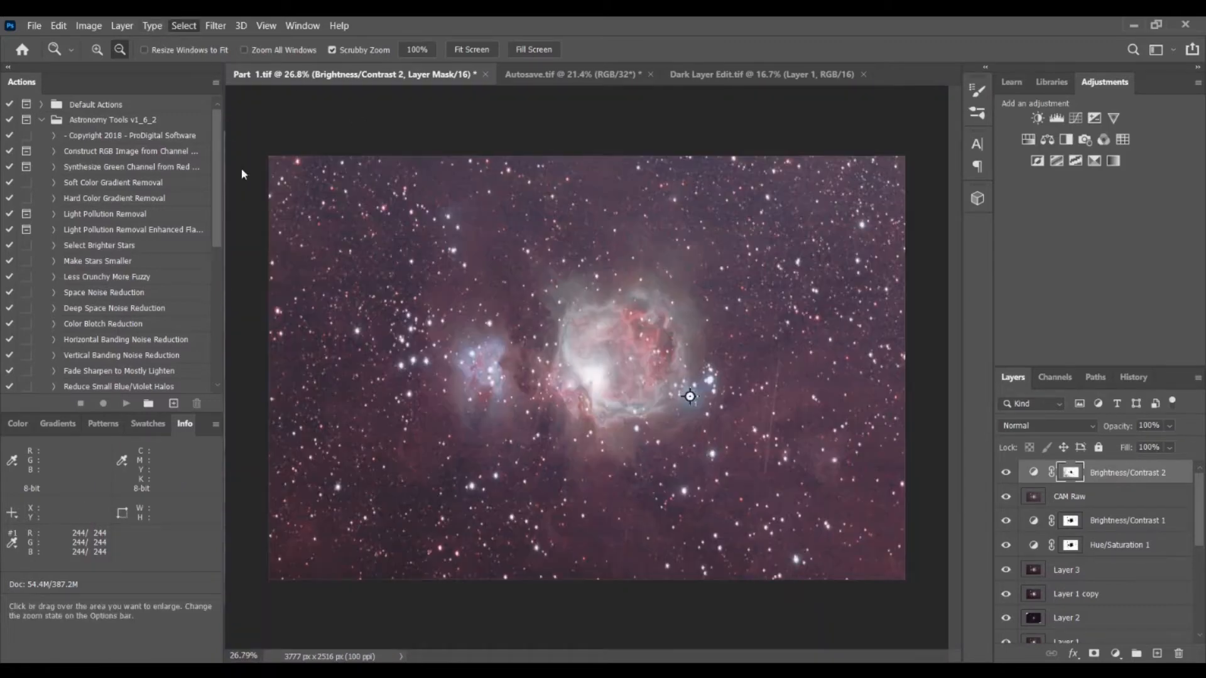
{"action": "key", "text": "i"}
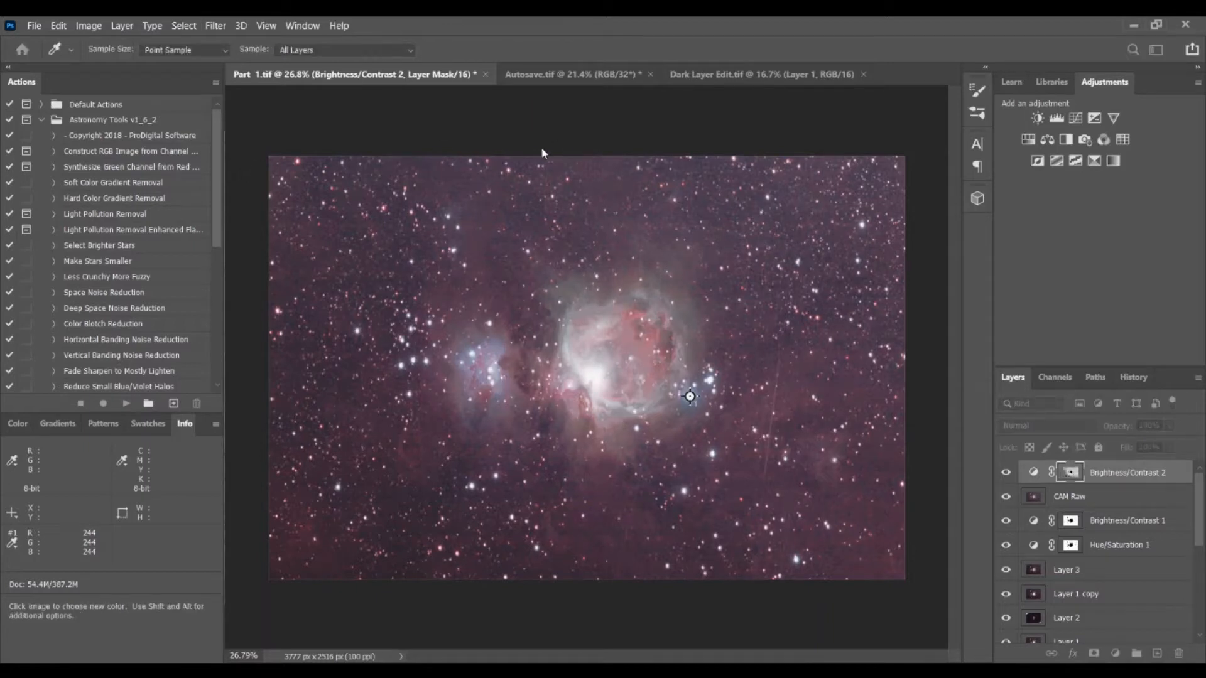
{"action": "key", "text": "z"}
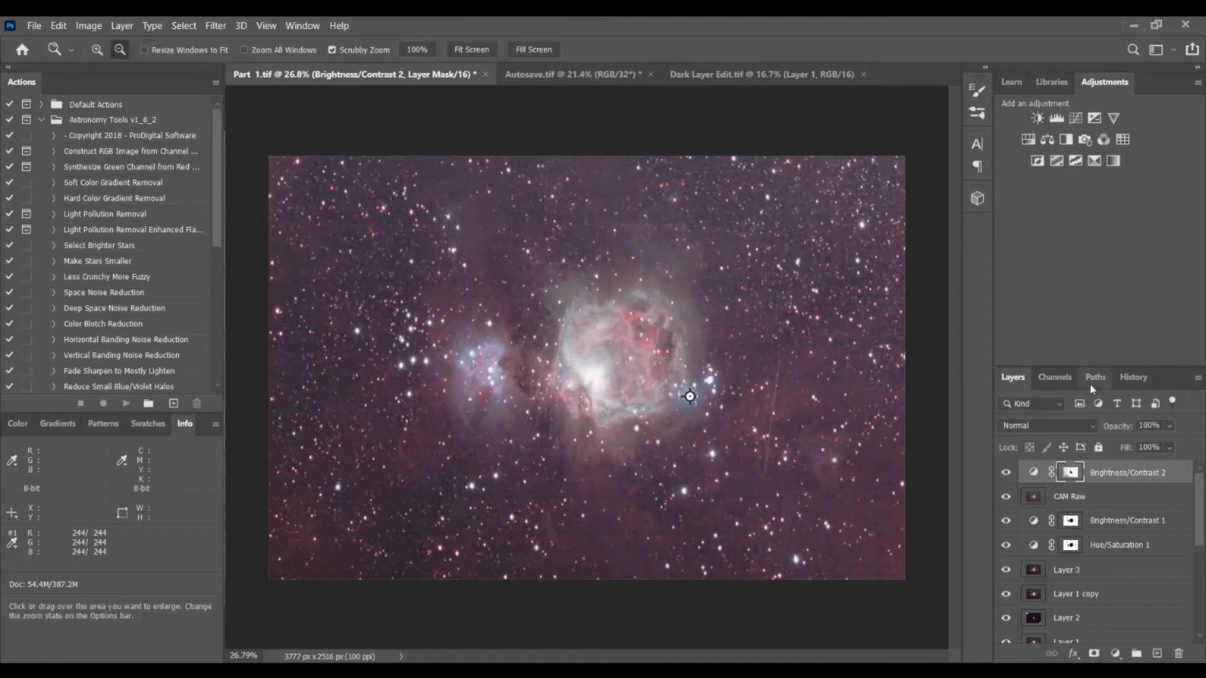
{"action": "key", "text": "ctrl+shift+alt+e"}
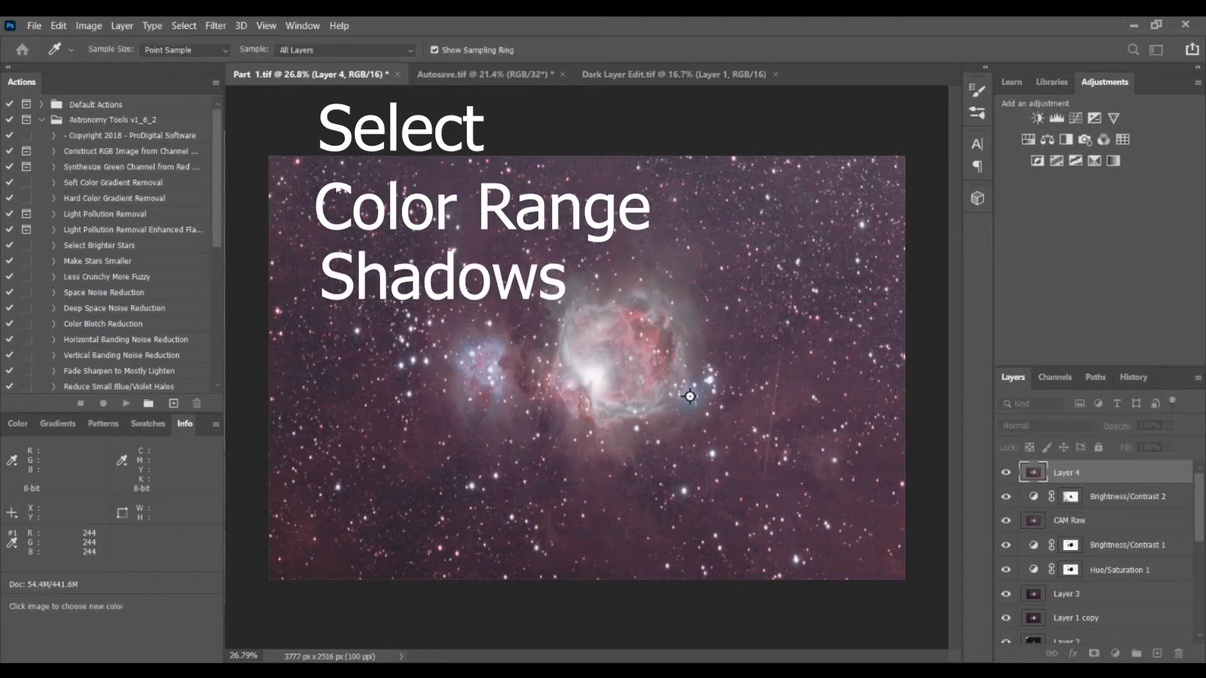
{"action": "left_click", "coordinate": [503, 131]}
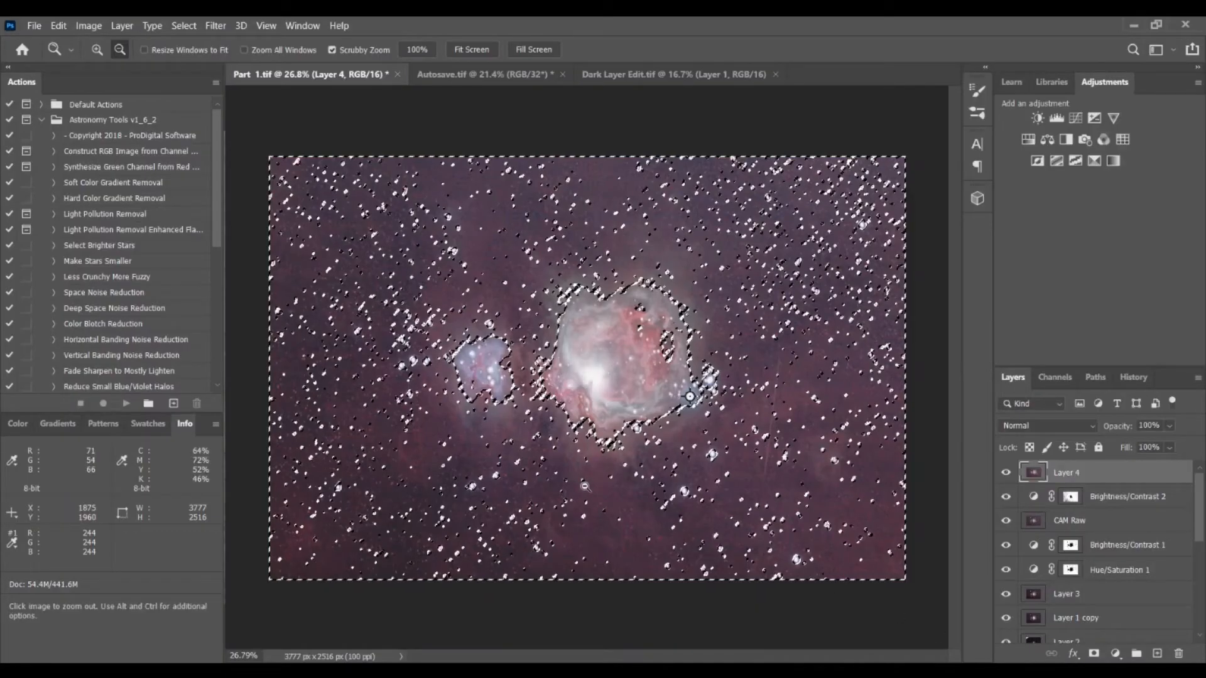
Rename the new merged layer as Cam Raw.
{"action": "double_click", "coordinate": [1062, 473]}
{"action": "type", "text": "Cam"}
{"action": "key", "text": "BackSpace"}
{"action": "key", "text": "BackSpace"}
{"action": "key", "text": "BackSpace"}
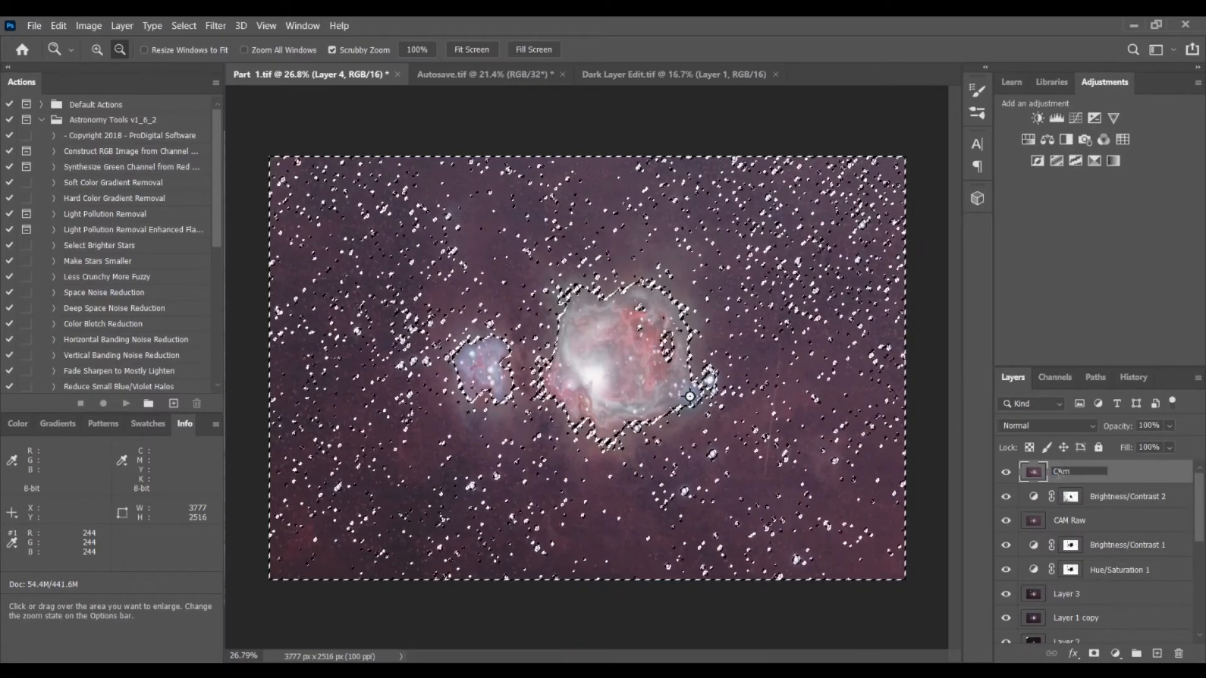
{"action": "type", "text": "am Raw"}
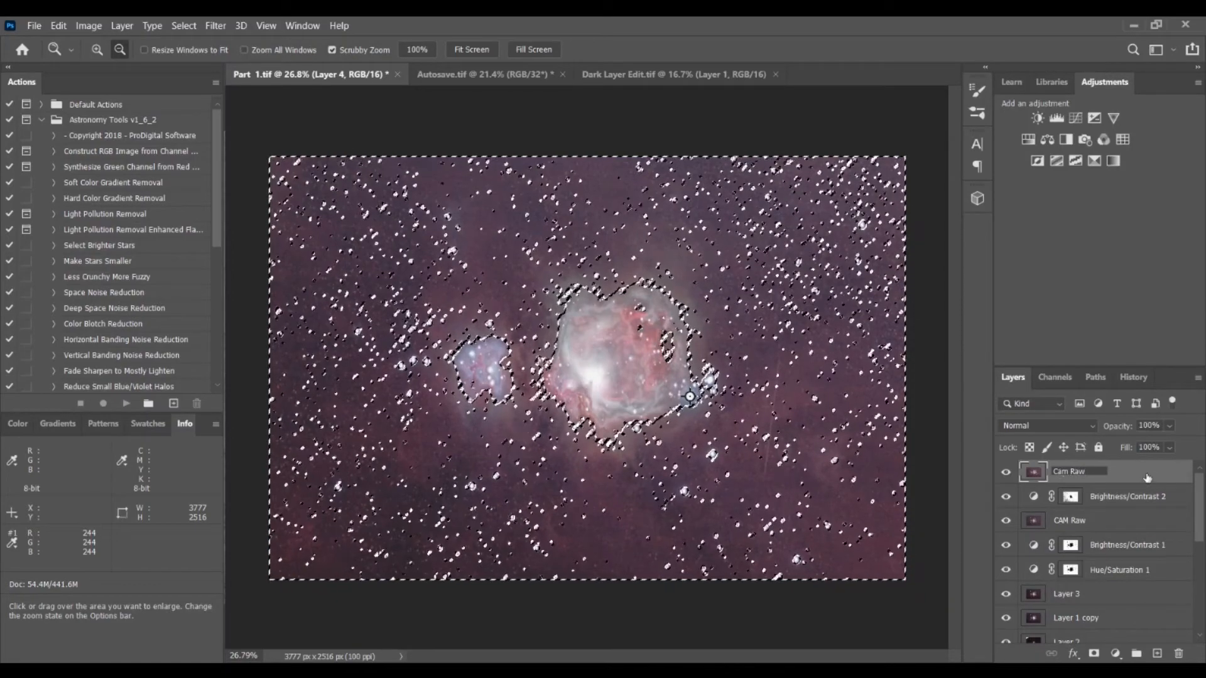
{"action": "key", "text": "Return"}
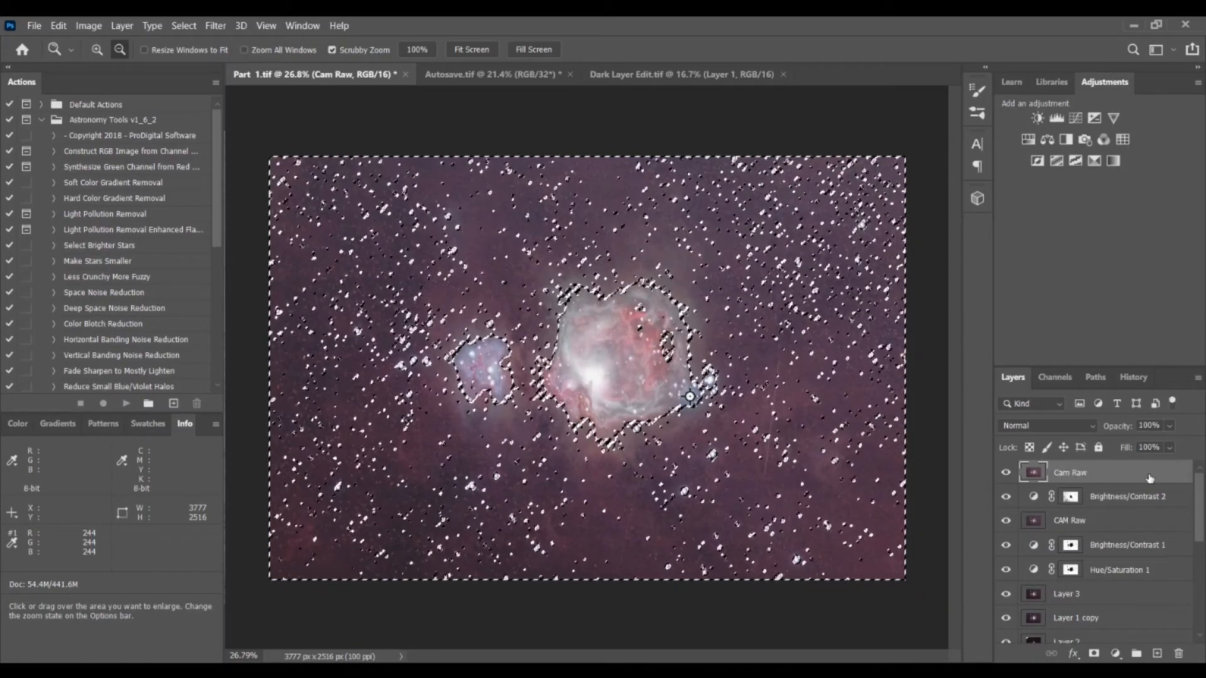
Add a Brightness/Contrast adjustment layer masked by the shadow selection and check its effect on the sky.
{"action": "left_click", "coordinate": [1037, 119]}
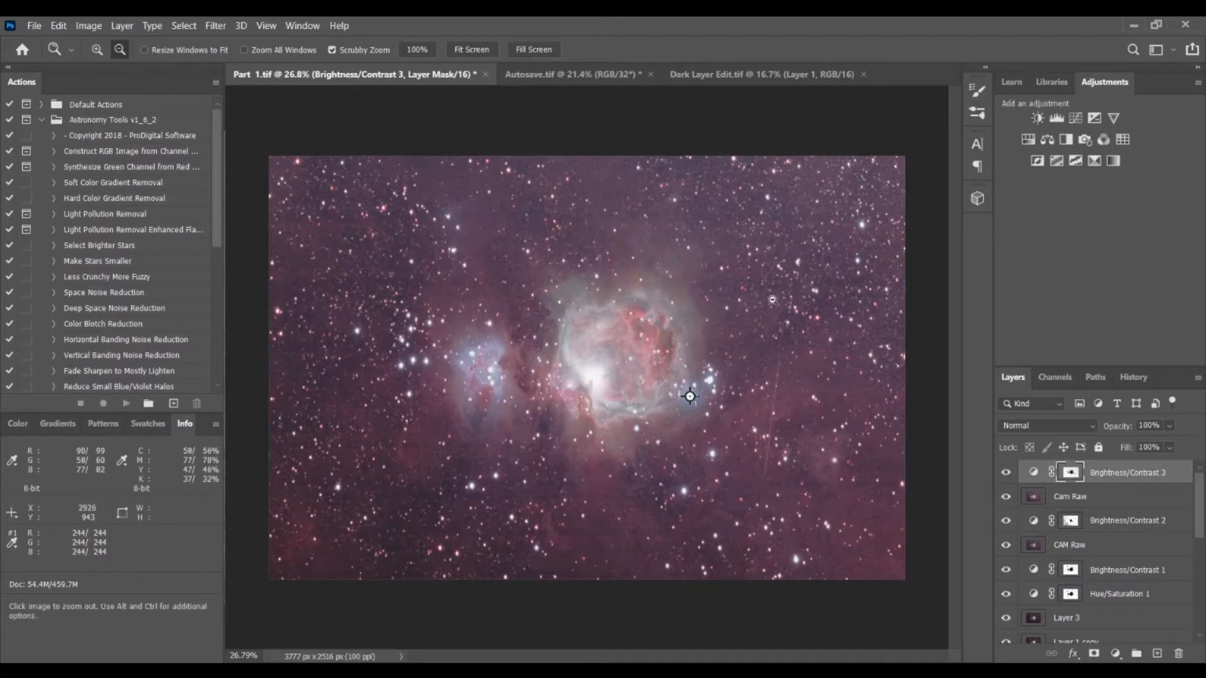
{"action": "scroll", "coordinate": [773, 306], "scroll_direction": "up", "scroll_amount": 5}
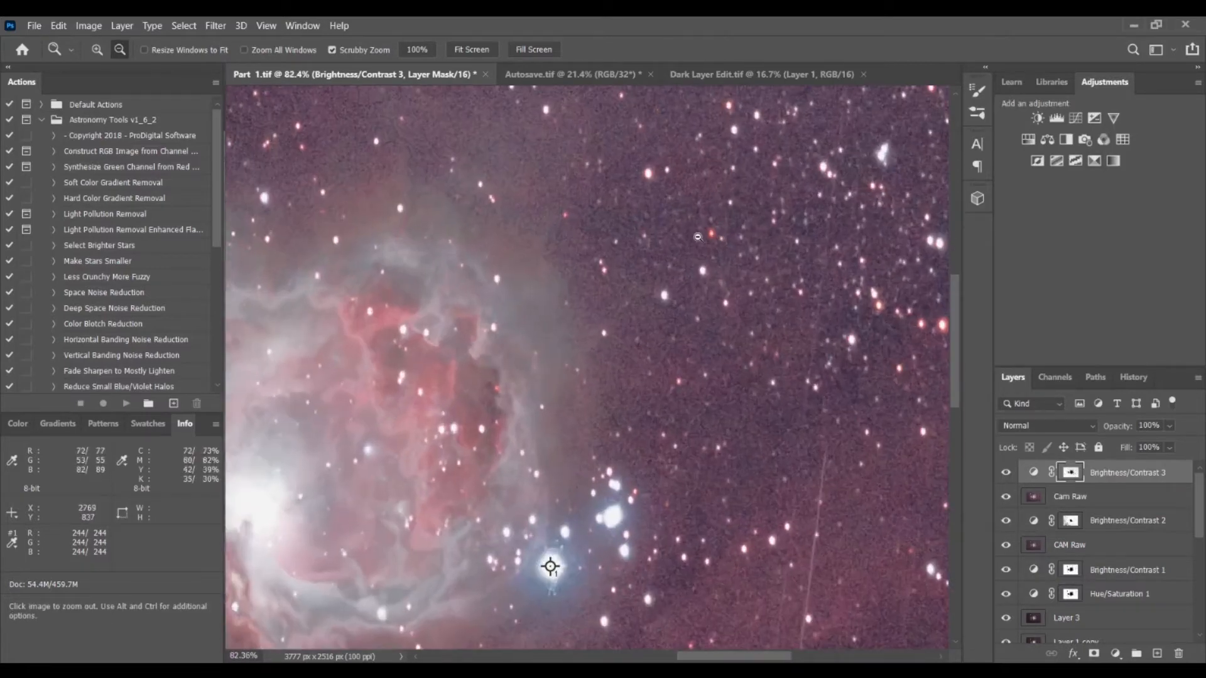
{"action": "scroll", "coordinate": [693, 256], "scroll_direction": "down", "scroll_amount": 4}
{"action": "scroll", "coordinate": [710, 468], "scroll_direction": "down", "scroll_amount": 4}
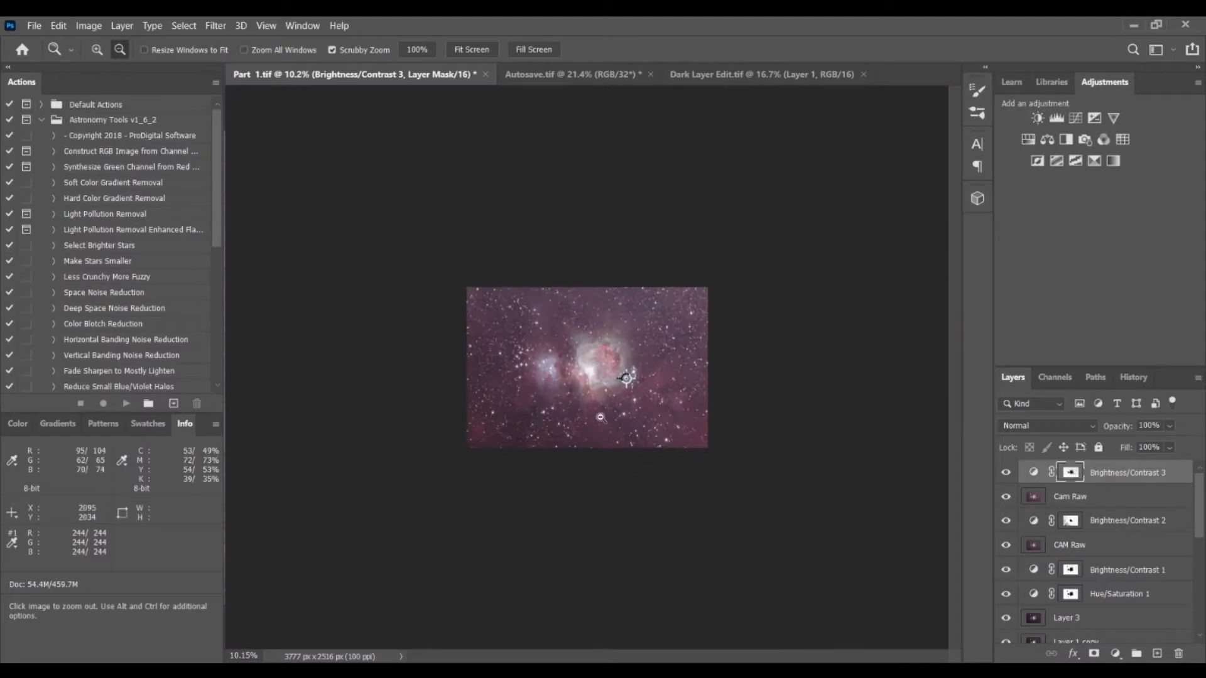
Merge all visible layers into another new top layer and select its dark background with Color Range.
{"action": "scroll", "coordinate": [600, 417], "scroll_direction": "up", "scroll_amount": 4}
{"action": "key", "text": "ctrl+shift+alt+e"}
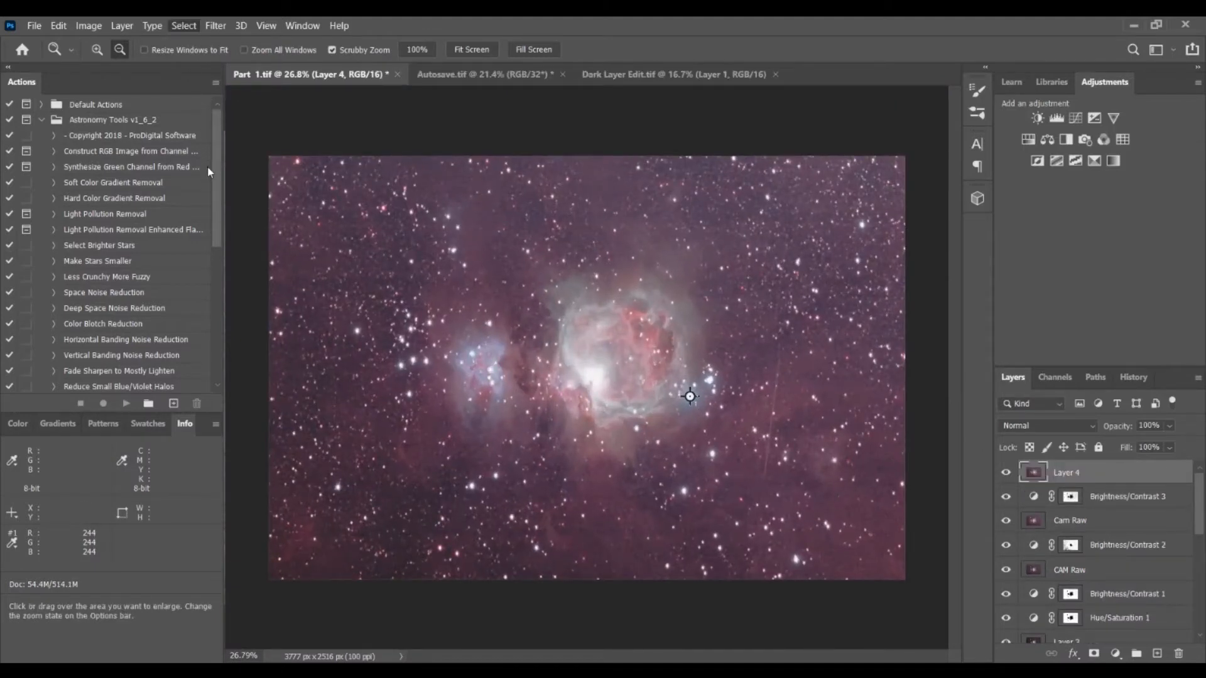
{"action": "key", "text": "i"}
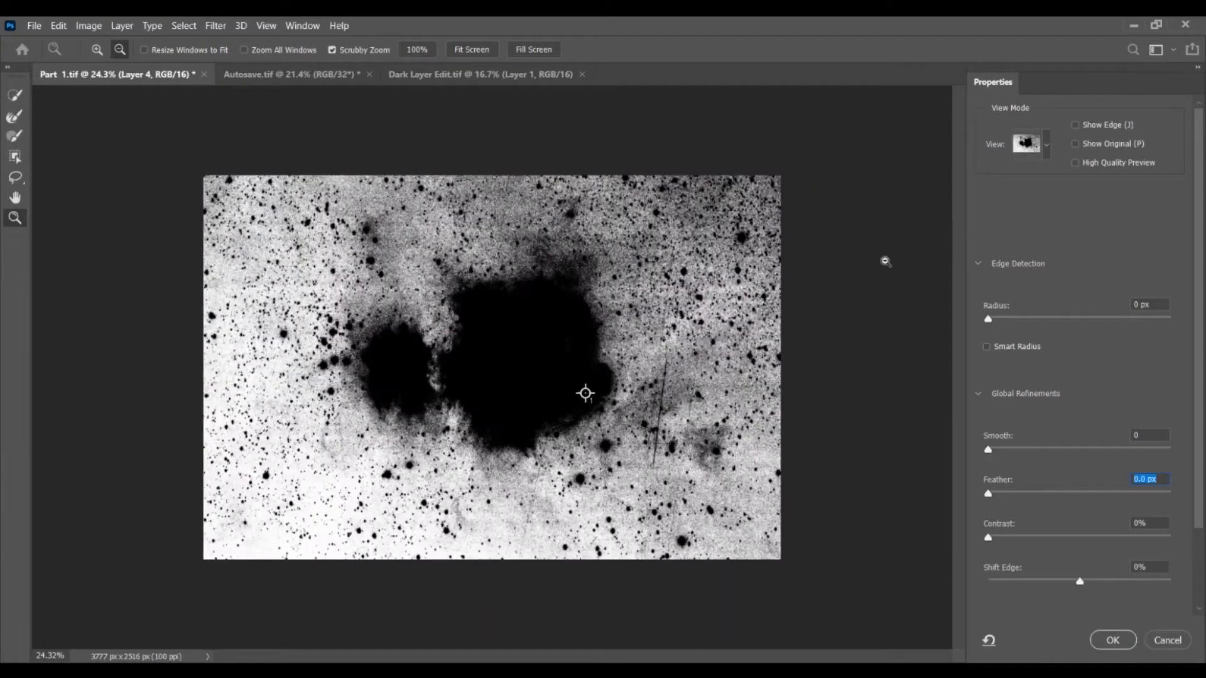
Refine the background selection in Select and Mask with 4.7 px feather, 39% contrast and -6% shift edge.
{"action": "left_click_drag", "start_coordinate": [988, 538], "coordinate": [1171, 539]}
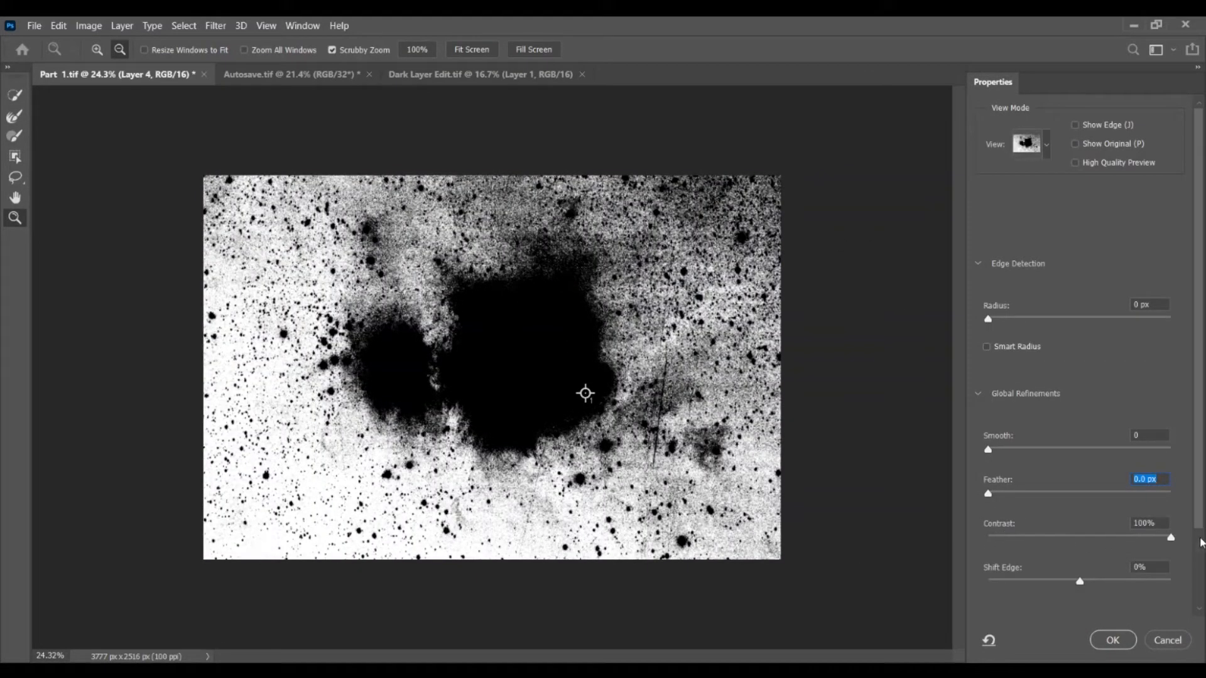
{"action": "left_click_drag", "start_coordinate": [1082, 582], "coordinate": [1047, 583]}
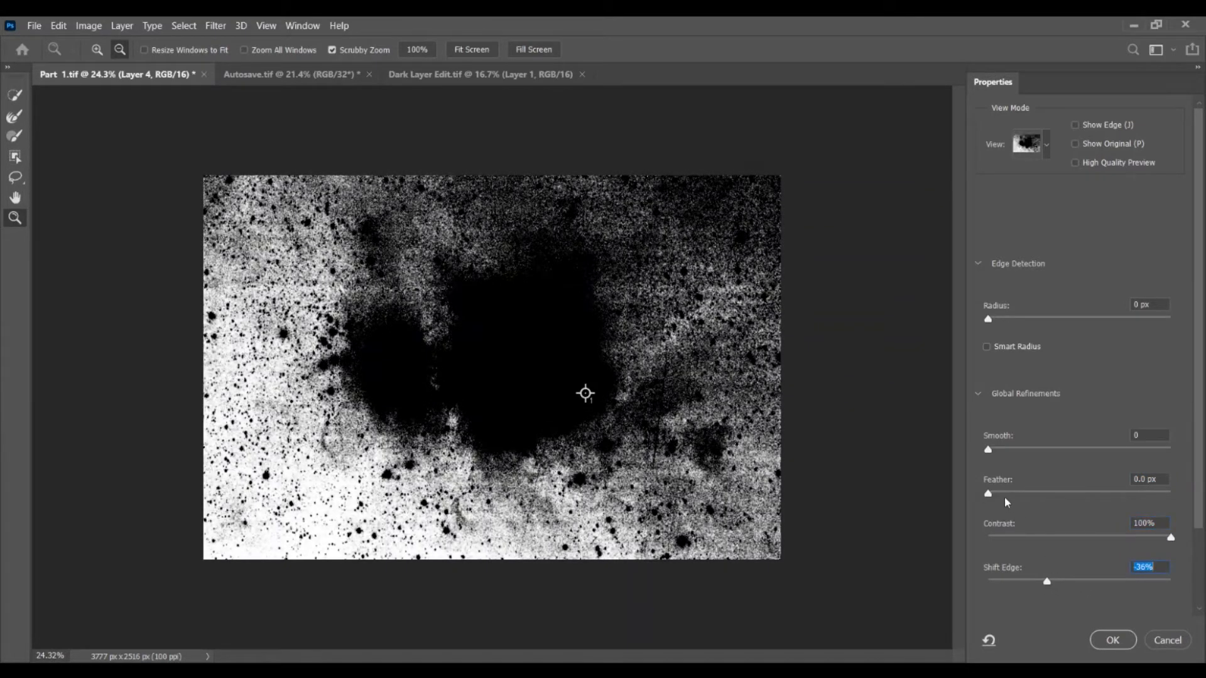
{"action": "left_click_drag", "start_coordinate": [984, 496], "coordinate": [1016, 496]}
{"action": "left_click_drag", "start_coordinate": [1047, 586], "coordinate": [1077, 581]}
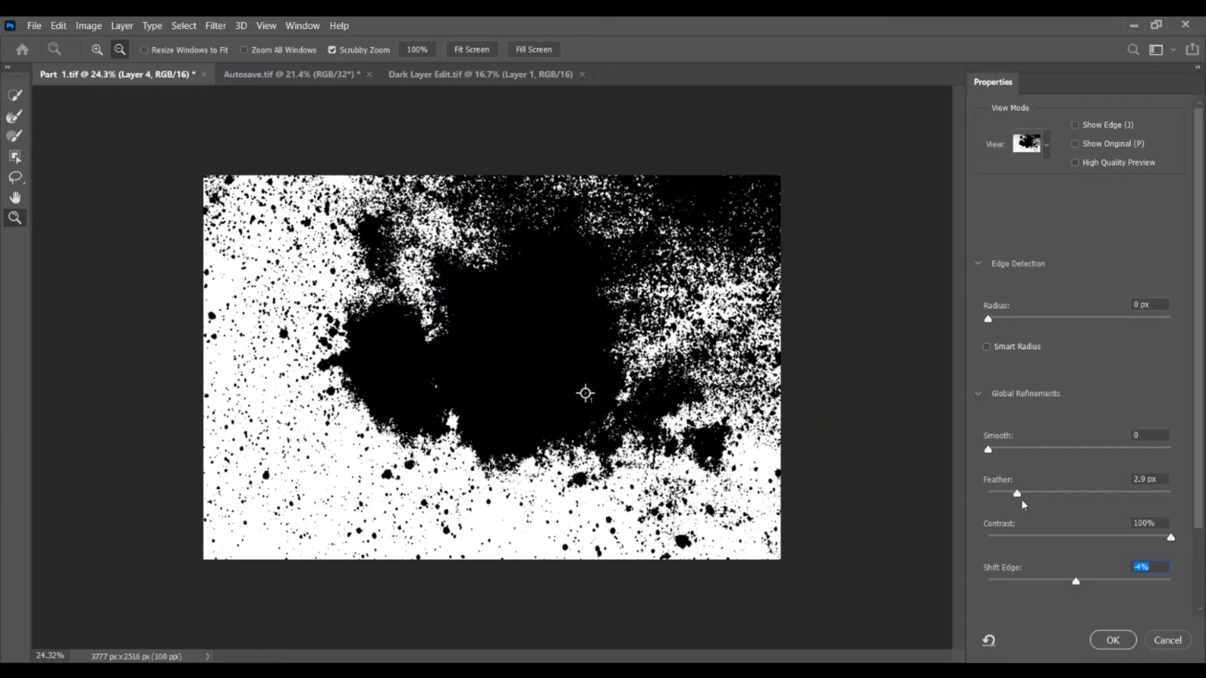
{"action": "left_click_drag", "start_coordinate": [1020, 496], "coordinate": [1037, 496]}
{"action": "left_click_drag", "start_coordinate": [1170, 544], "coordinate": [1060, 546]}
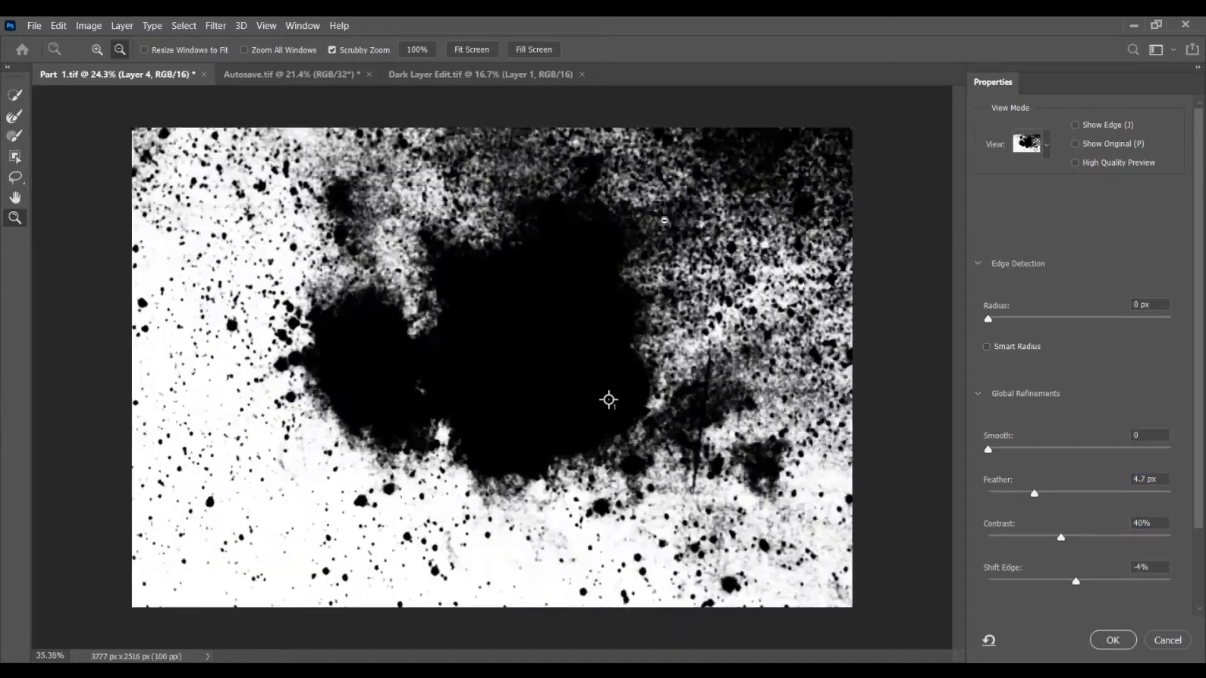
{"action": "mouse_move", "coordinate": [639, 234]}
{"action": "left_mouse_down"}
{"action": "mouse_move", "coordinate": [701, 209]}
{"action": "mouse_move", "coordinate": [656, 229]}
{"action": "left_mouse_up"}
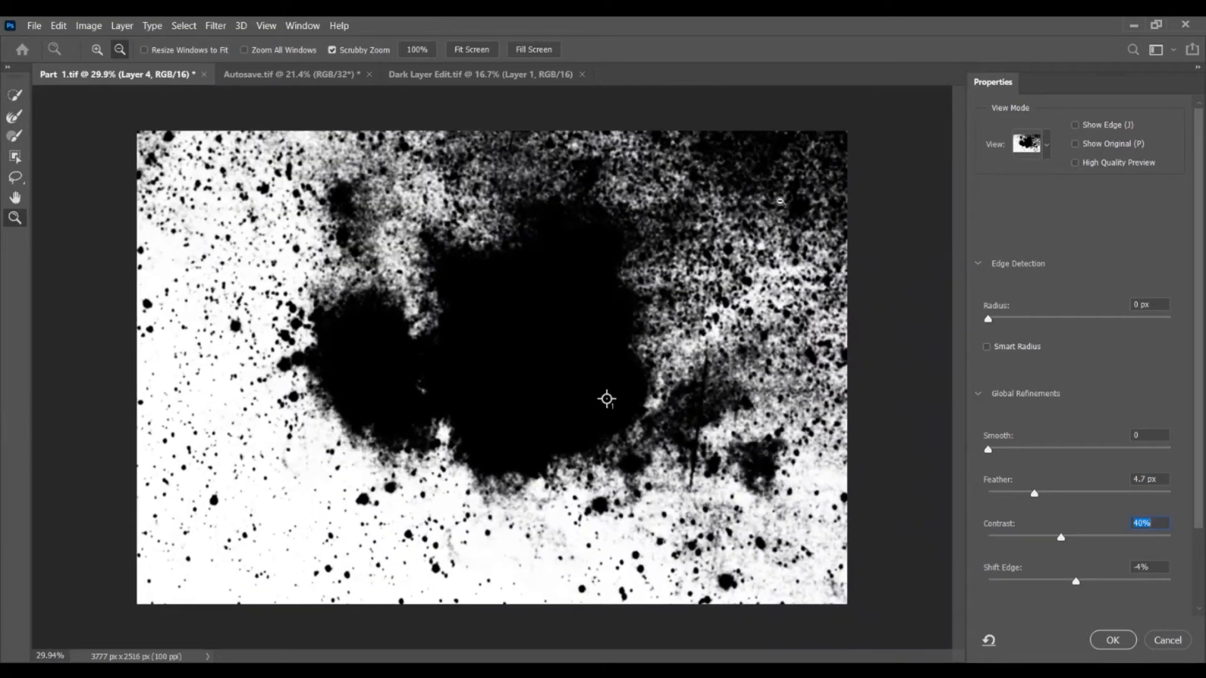
{"action": "left_click_drag", "start_coordinate": [1061, 537], "coordinate": [1058, 537]}
{"action": "left_click_drag", "start_coordinate": [1076, 581], "coordinate": [1072, 582]}
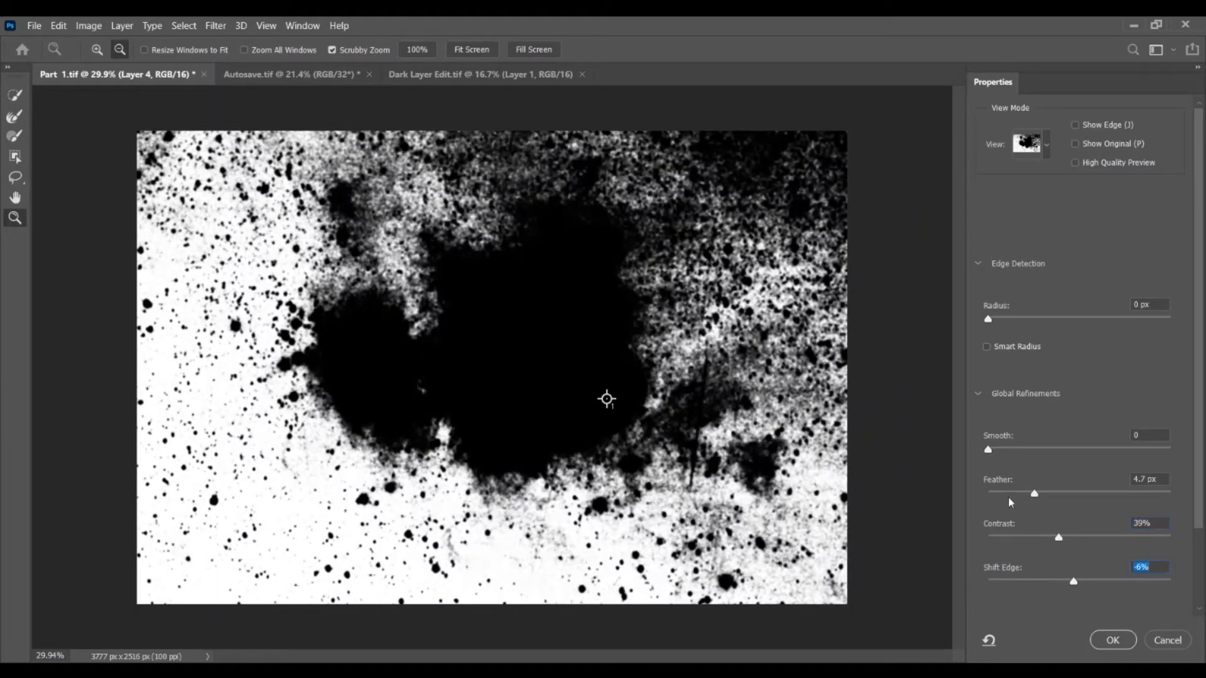
{"action": "key", "text": "Return"}
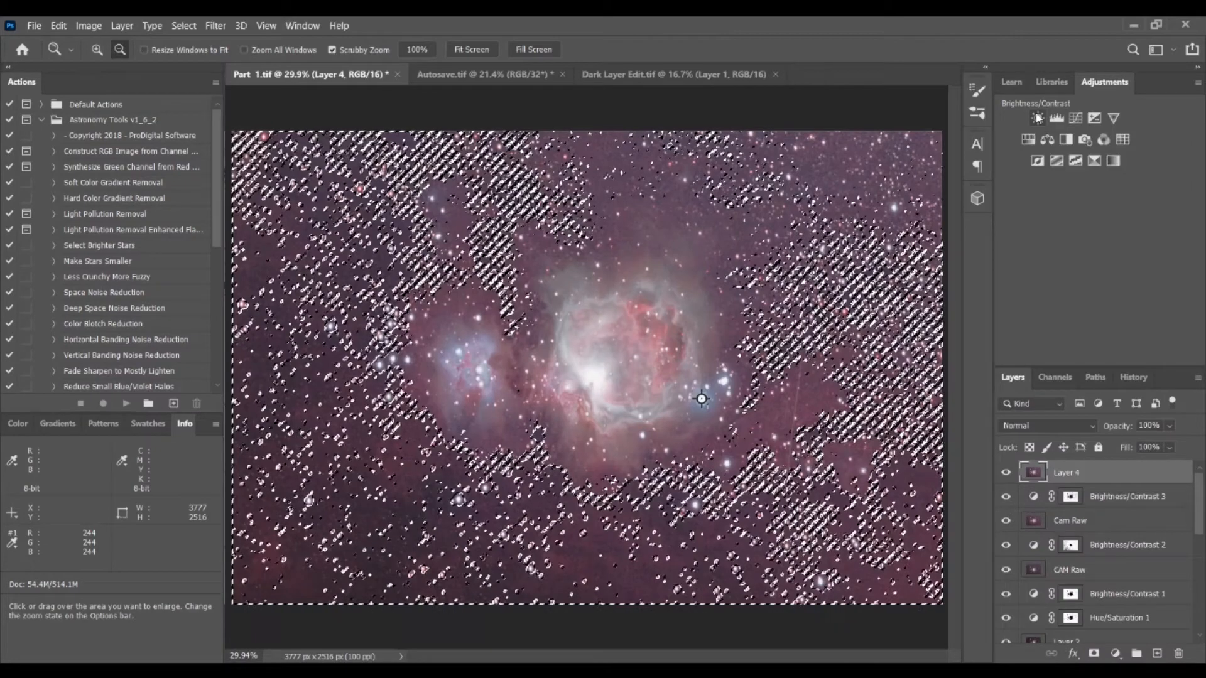
Add an Exposure adjustment layer masked by the selection, with exposure -1.16 and gamma correction 1.42.
{"action": "left_click", "coordinate": [1095, 117]}
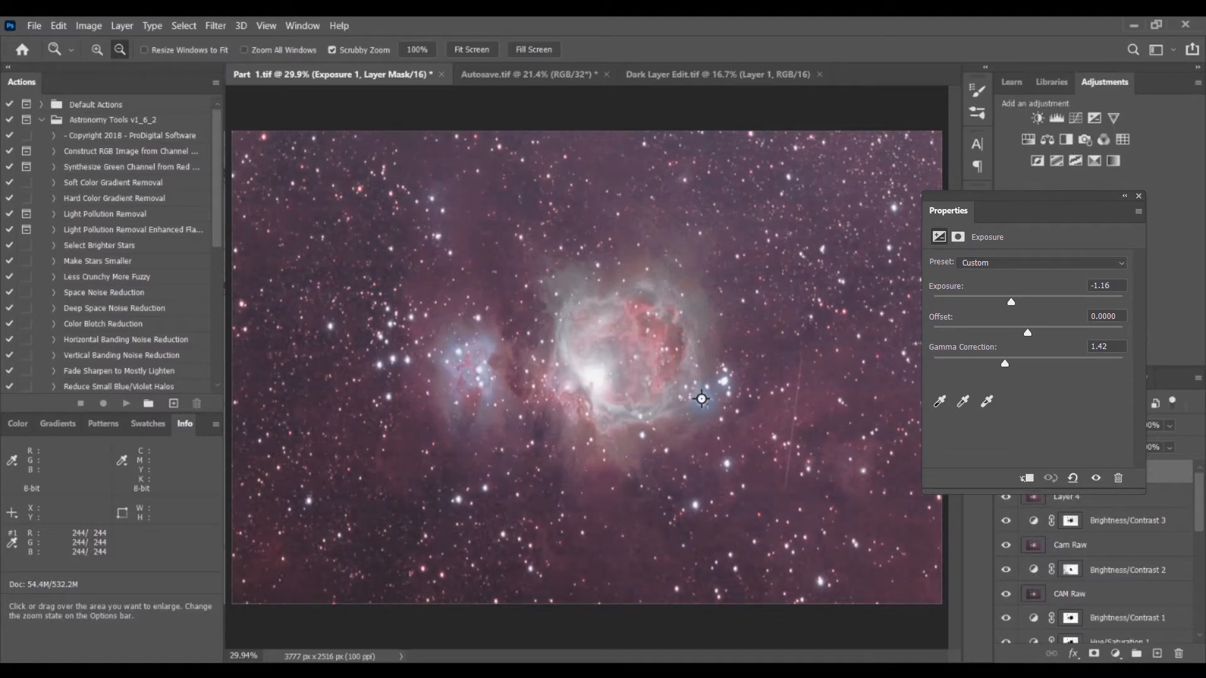
Try sampling the background sky as the white point and the black point of the Exposure adjustment.
{"action": "left_click", "coordinate": [987, 401]}
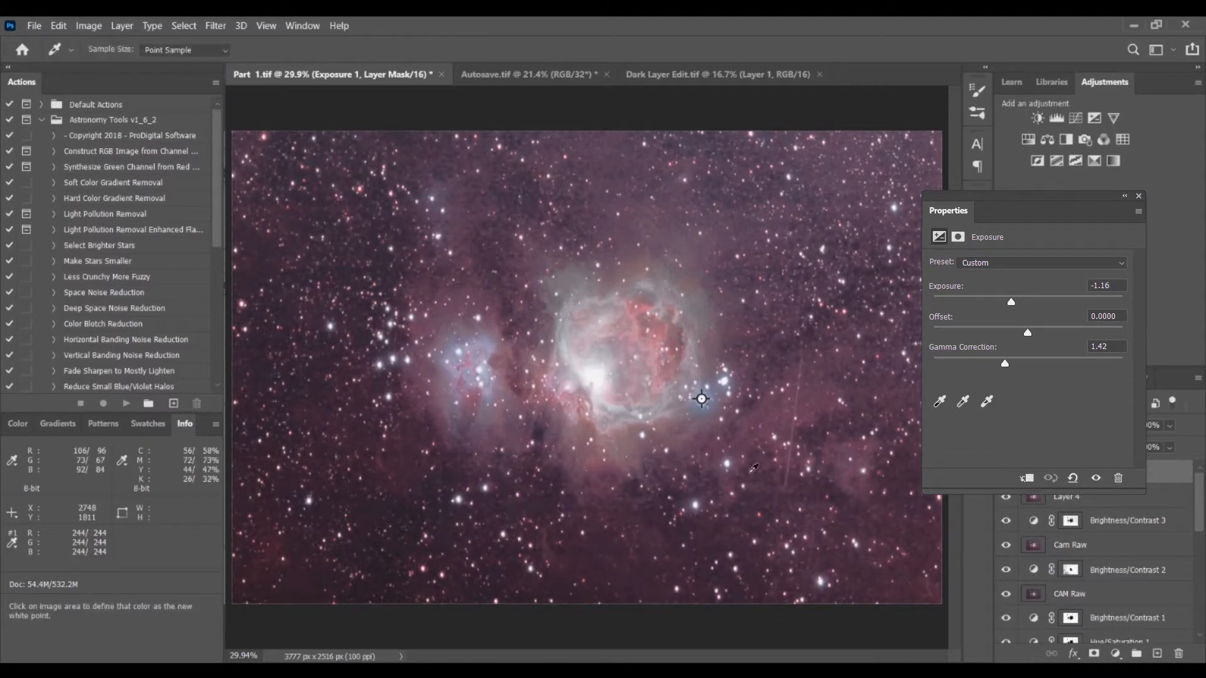
{"action": "left_click", "coordinate": [759, 507]}
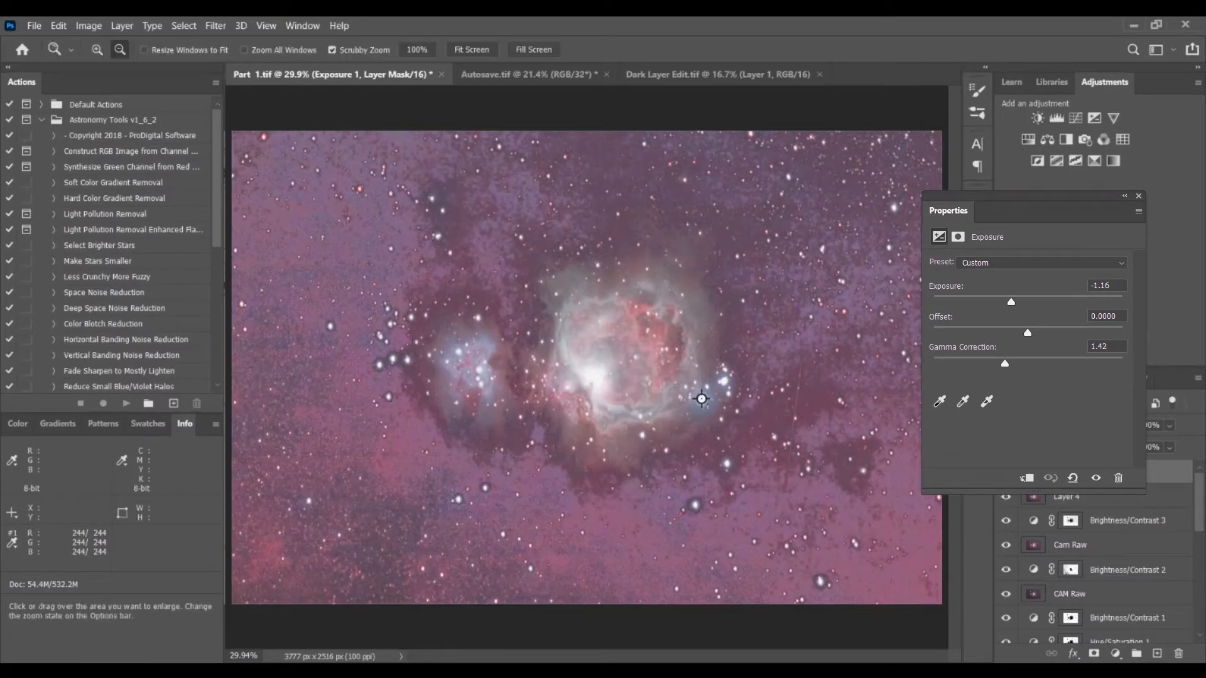
{"action": "left_click", "coordinate": [939, 401]}
{"action": "left_click", "coordinate": [409, 481]}
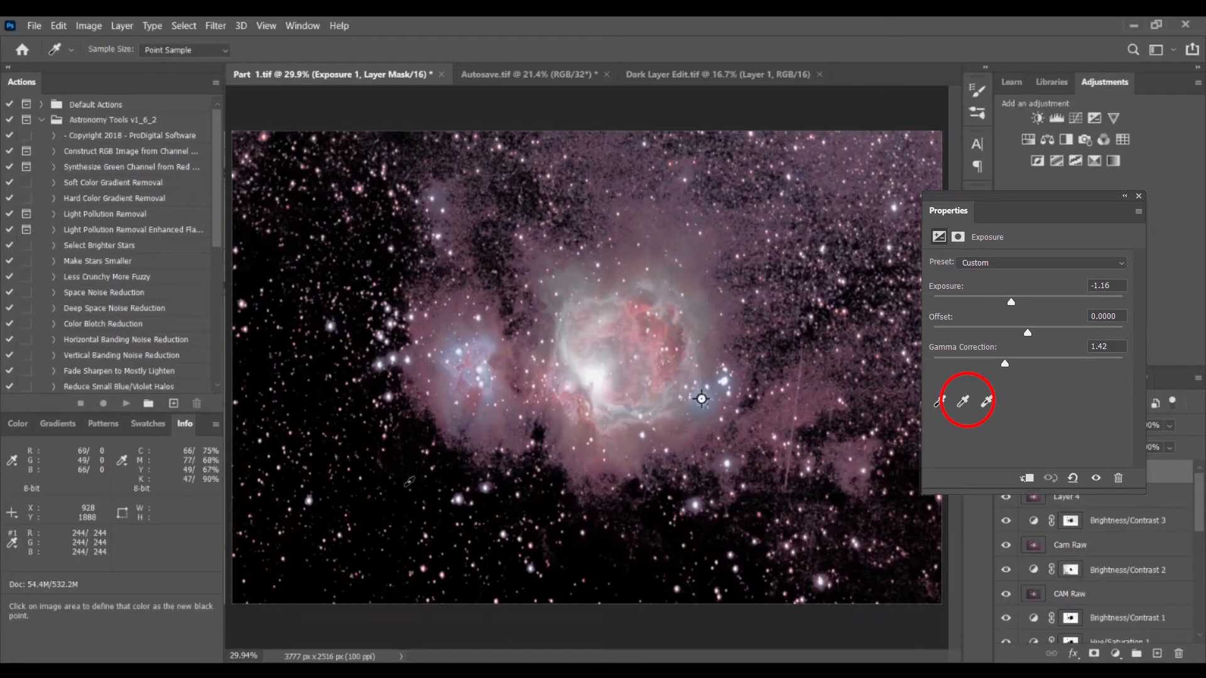
{"action": "left_click", "coordinate": [962, 401]}
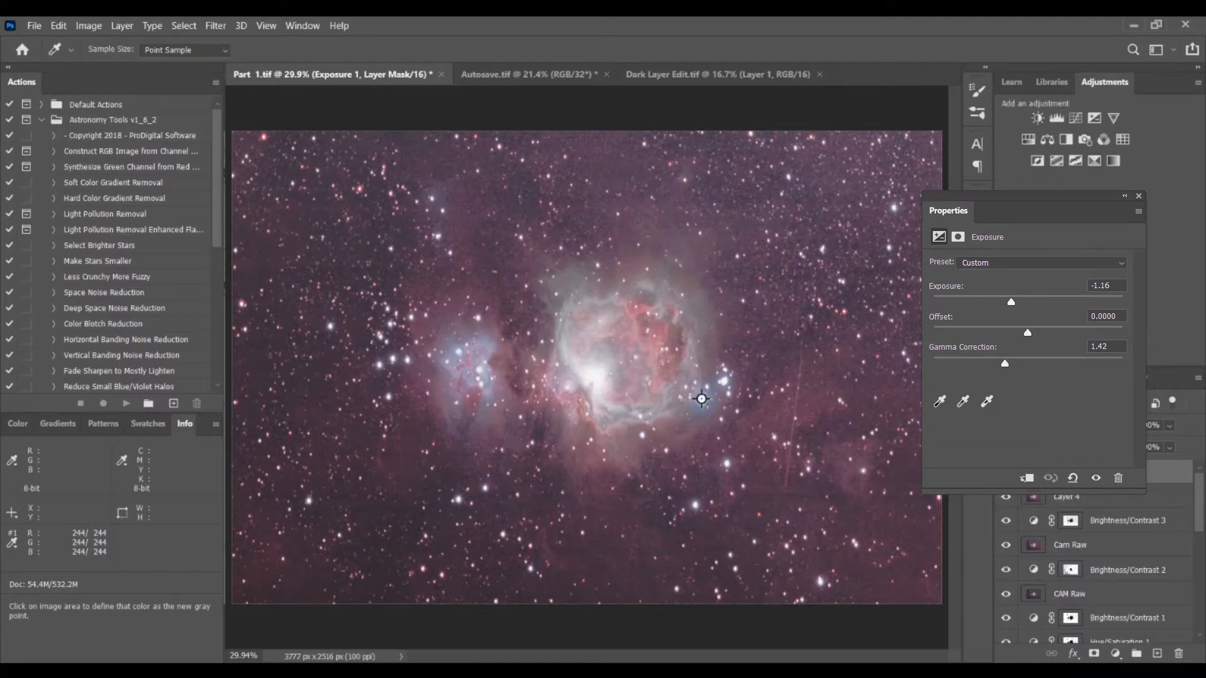
Merge the visible layers into a new layer and add a Hue/Saturation adjustment above it with saturation +2 and lightness +9.
{"action": "left_click_drag", "start_coordinate": [852, 254], "coordinate": [984, 223]}
{"action": "mouse_move", "coordinate": [728, 253]}
{"action": "left_mouse_down"}
{"action": "mouse_move", "coordinate": [670, 286]}
{"action": "mouse_move", "coordinate": [568, 317]}
{"action": "mouse_move", "coordinate": [582, 321]}
{"action": "left_mouse_up"}
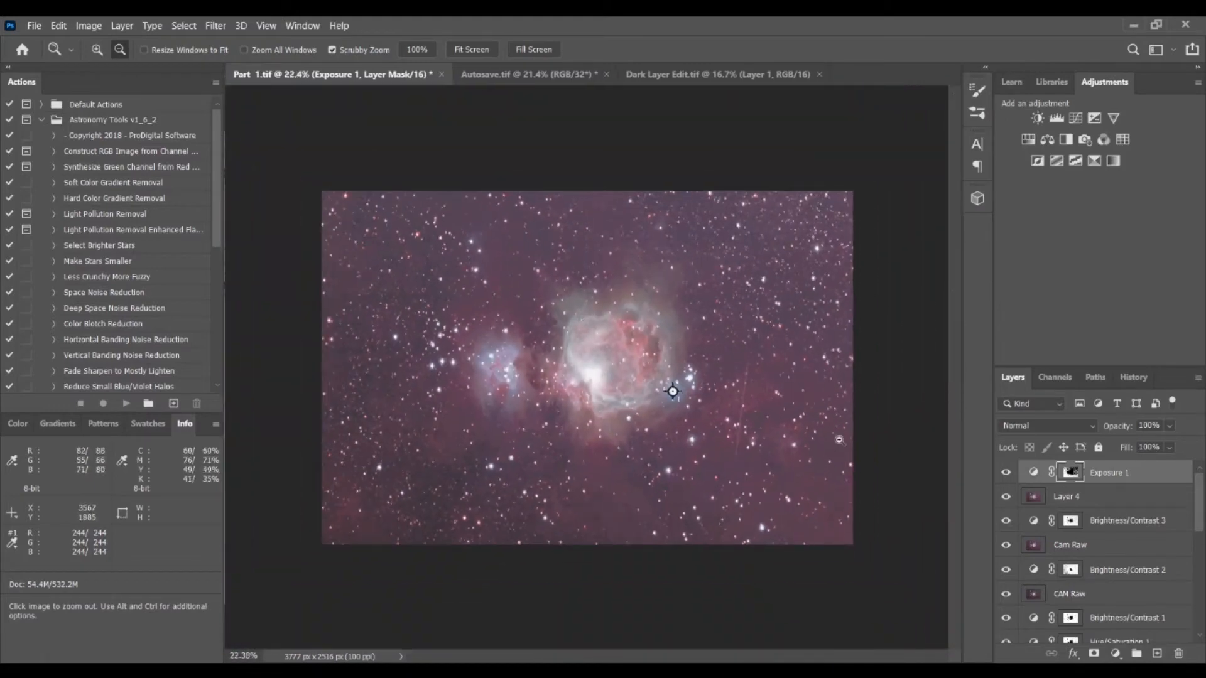
{"action": "left_click", "coordinate": [1028, 140]}
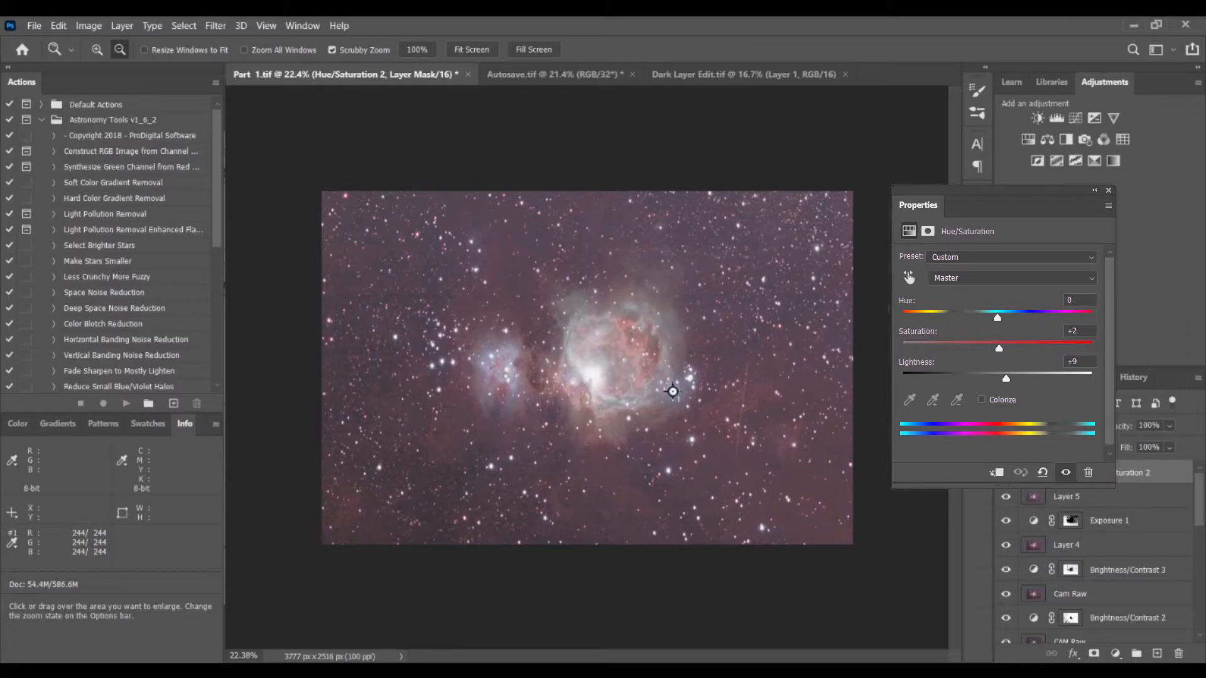
{"action": "left_click_drag", "start_coordinate": [770, 383], "coordinate": [837, 333]}
{"action": "left_click_drag", "start_coordinate": [743, 410], "coordinate": [680, 427]}
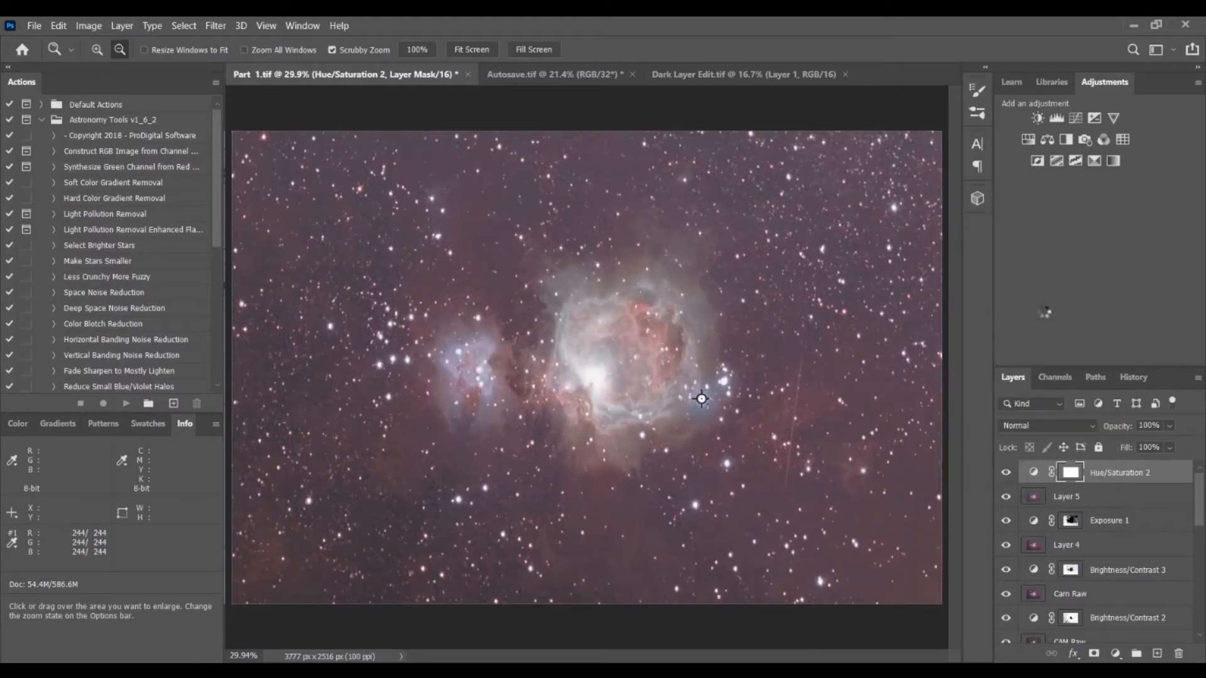
Merge the visible layers into a new layer above the Hue/Saturation adjustment and make a Color Range selection from it.
{"action": "key", "text": "ctrl+alt+shift+e"}
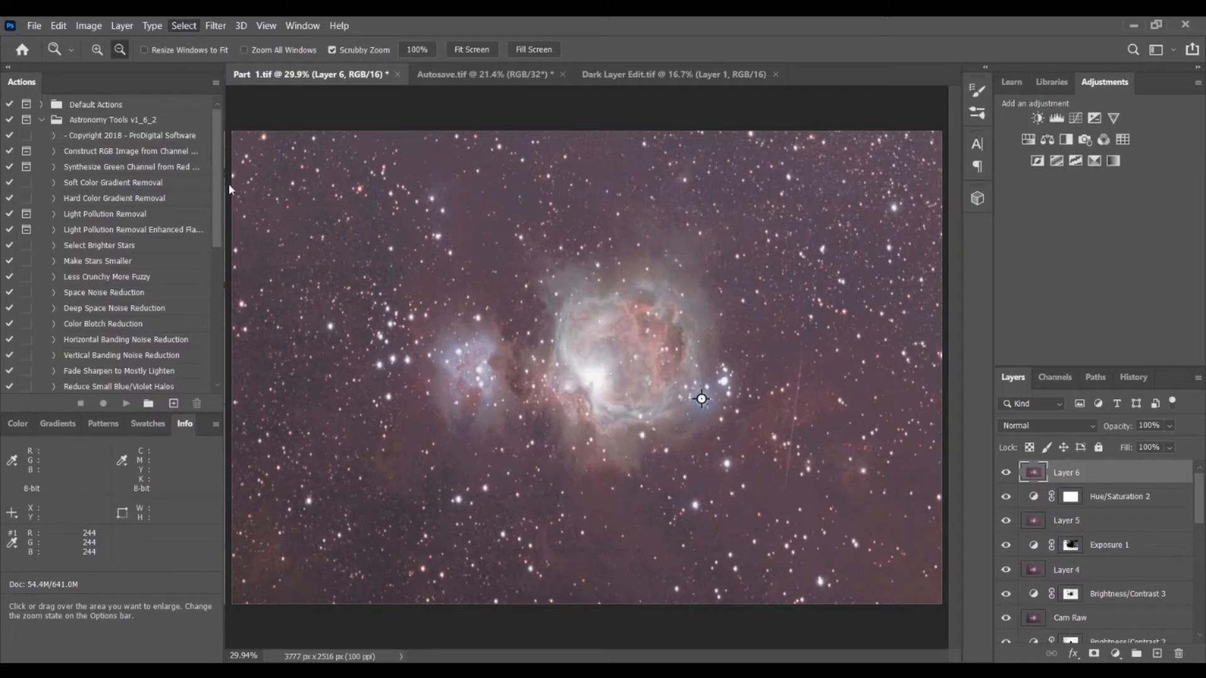
{"action": "key", "text": "i"}
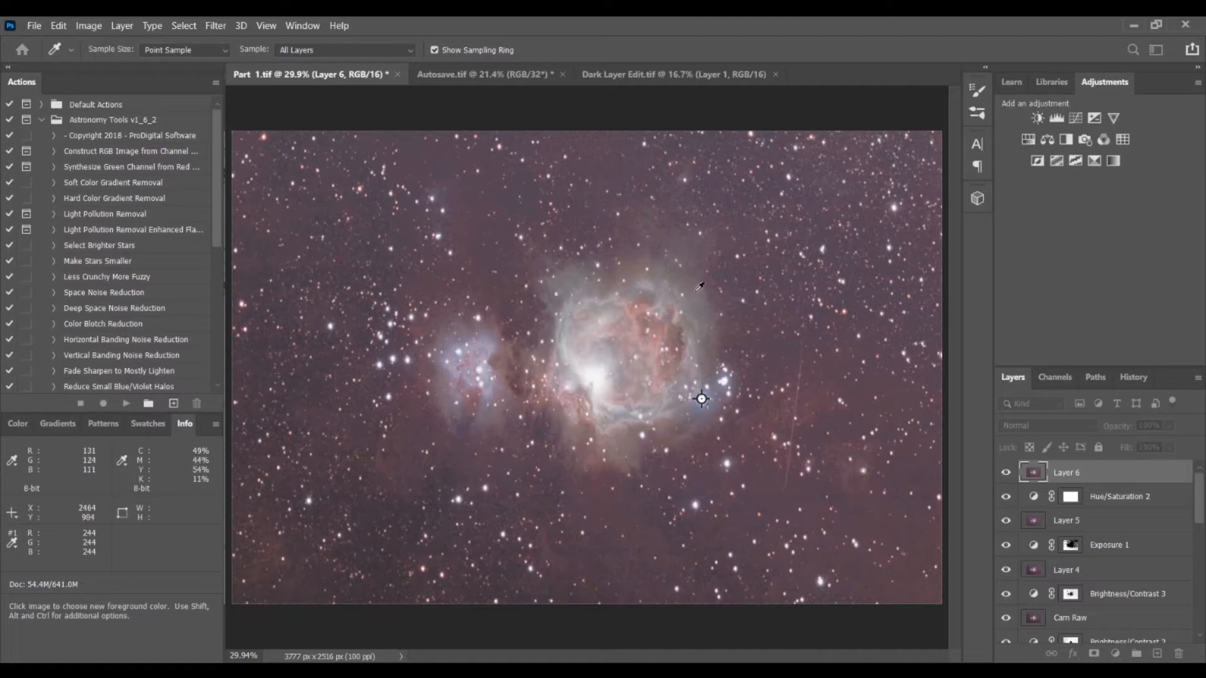
{"action": "left_click", "coordinate": [362, 132]}
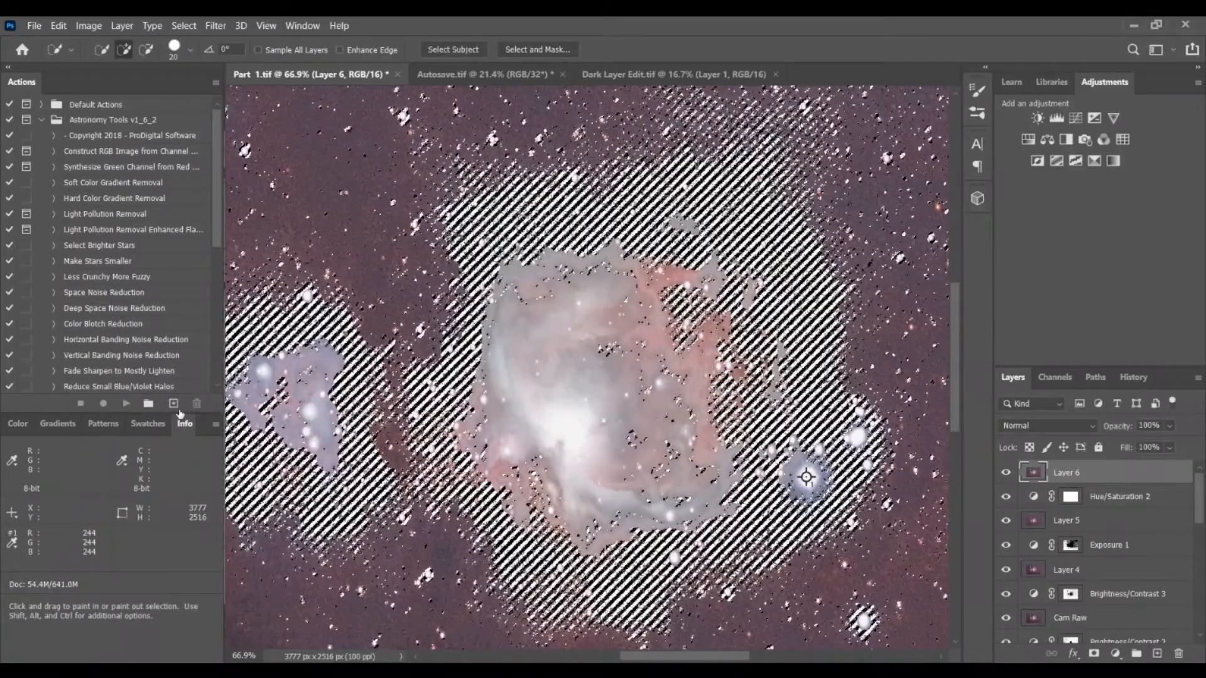
Subtract the small nebula beside the main one from the selection with the Quick Selection tool.
{"action": "key", "text": "alt"}
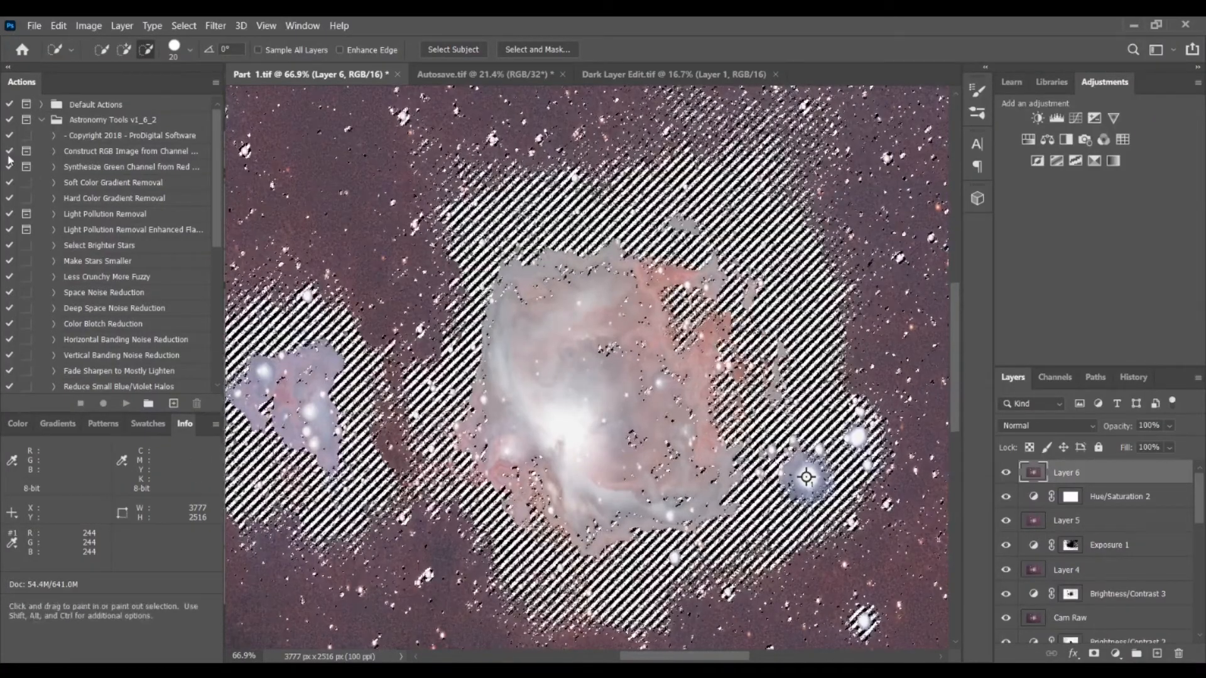
{"action": "key", "text": "alt"}
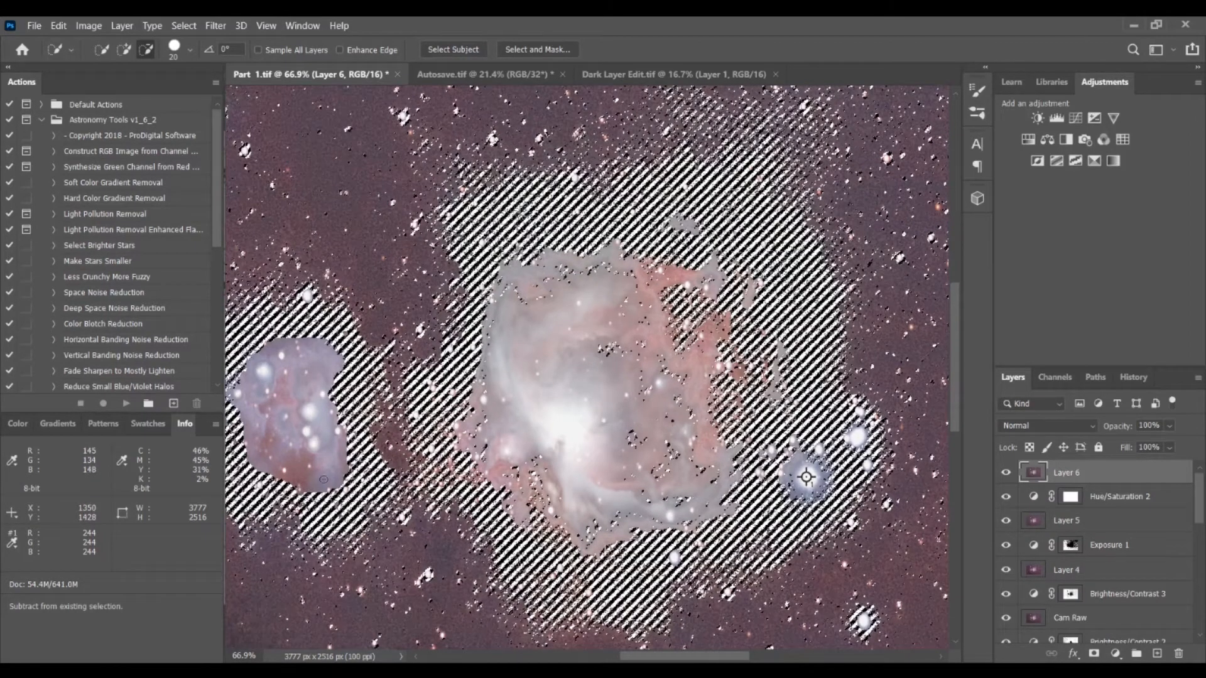
{"action": "left_click_drag", "start_coordinate": [254, 476], "coordinate": [255, 438]}
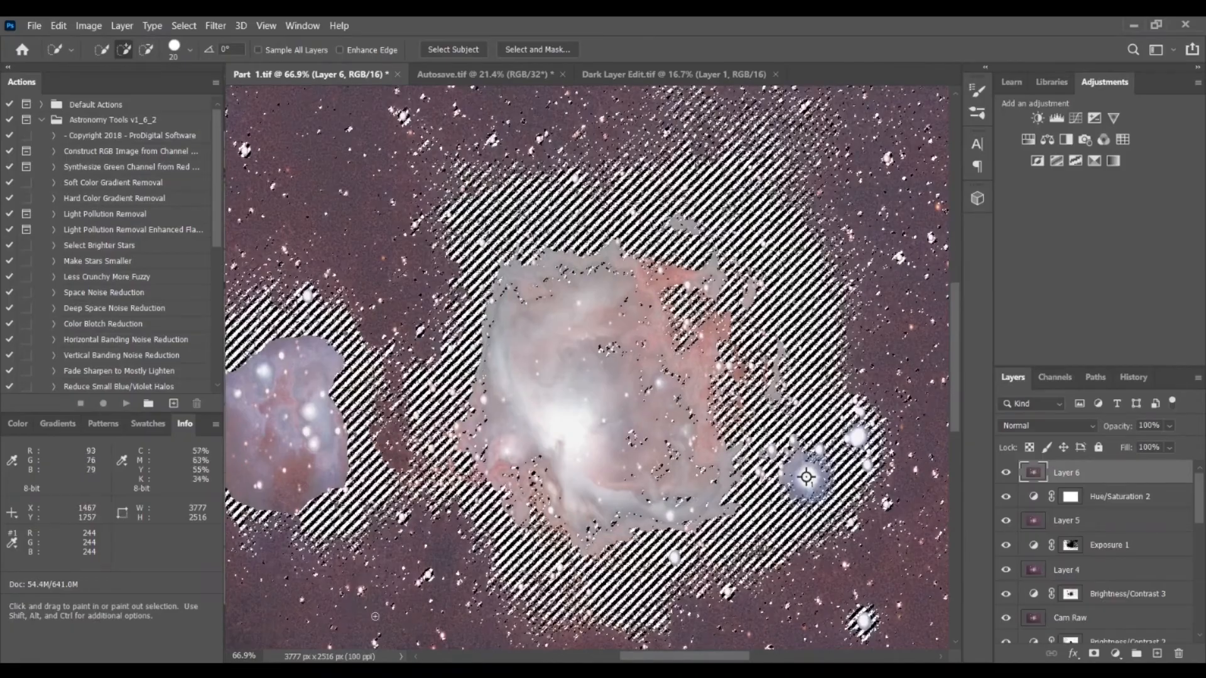
Subtract the main nebula from the selection with the Quick Selection tool and add a Hue/Saturation adjustment layer masked by it.
{"action": "left_click_drag", "start_coordinate": [633, 656], "coordinate": [614, 659]}
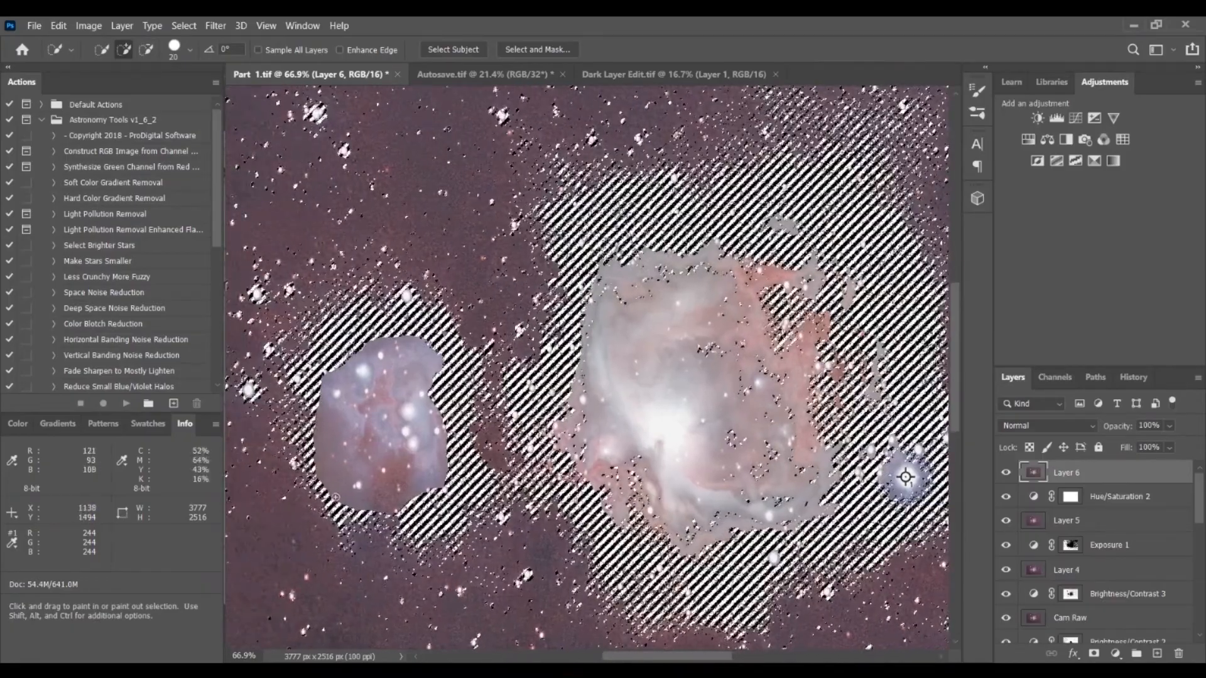
{"action": "left_click_drag", "start_coordinate": [311, 416], "coordinate": [315, 427]}
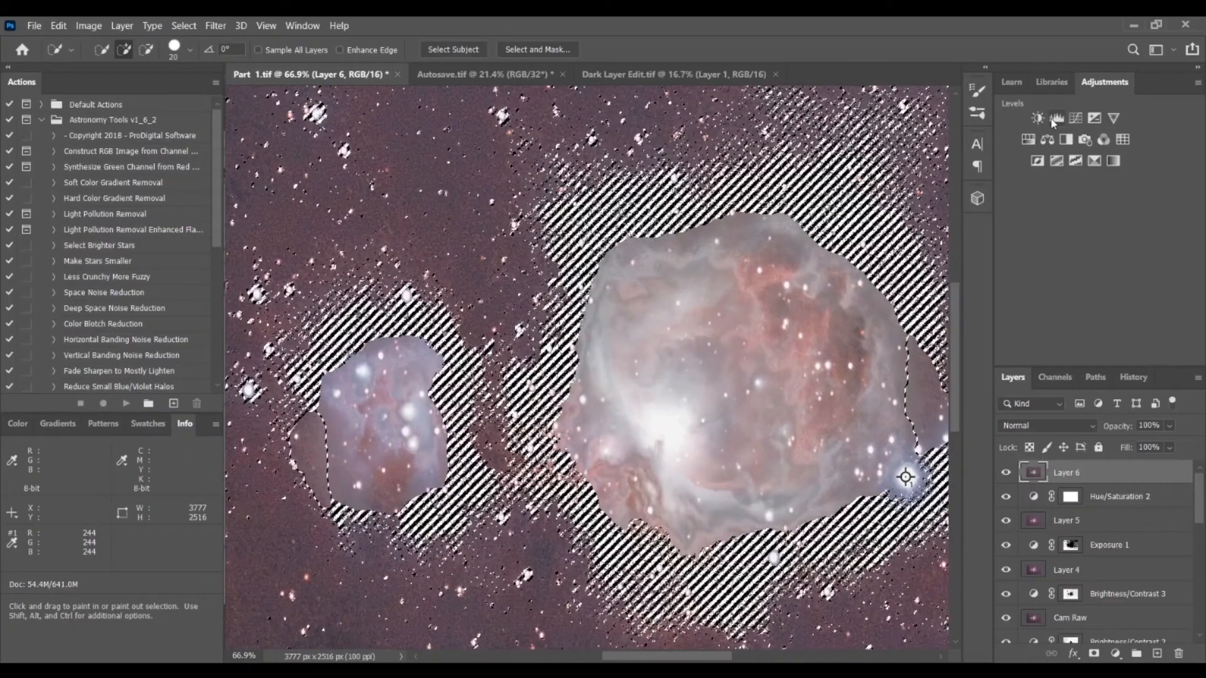
{"action": "left_click", "coordinate": [1035, 119]}
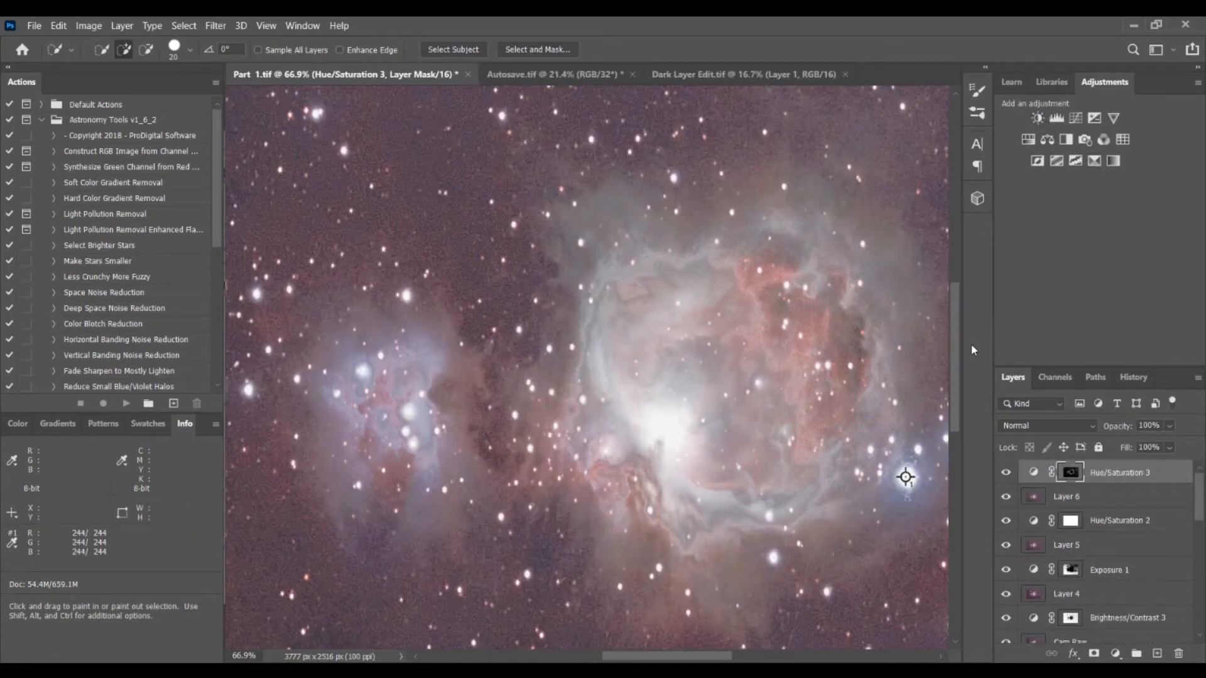
{"action": "key", "text": "ctrl+z"}
{"action": "key", "text": "ctrl+z"}
{"action": "key", "text": "z"}
{"action": "left_click", "coordinate": [511, 438]}
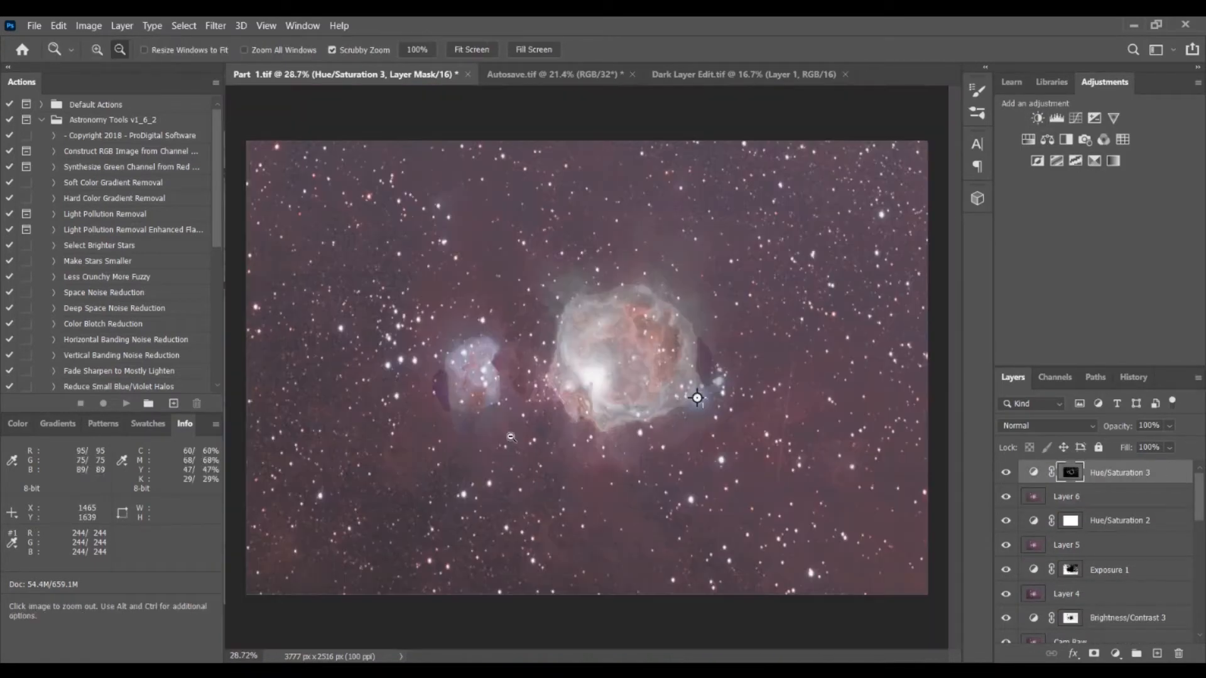
{"action": "left_click_drag", "start_coordinate": [691, 355], "coordinate": [767, 317]}
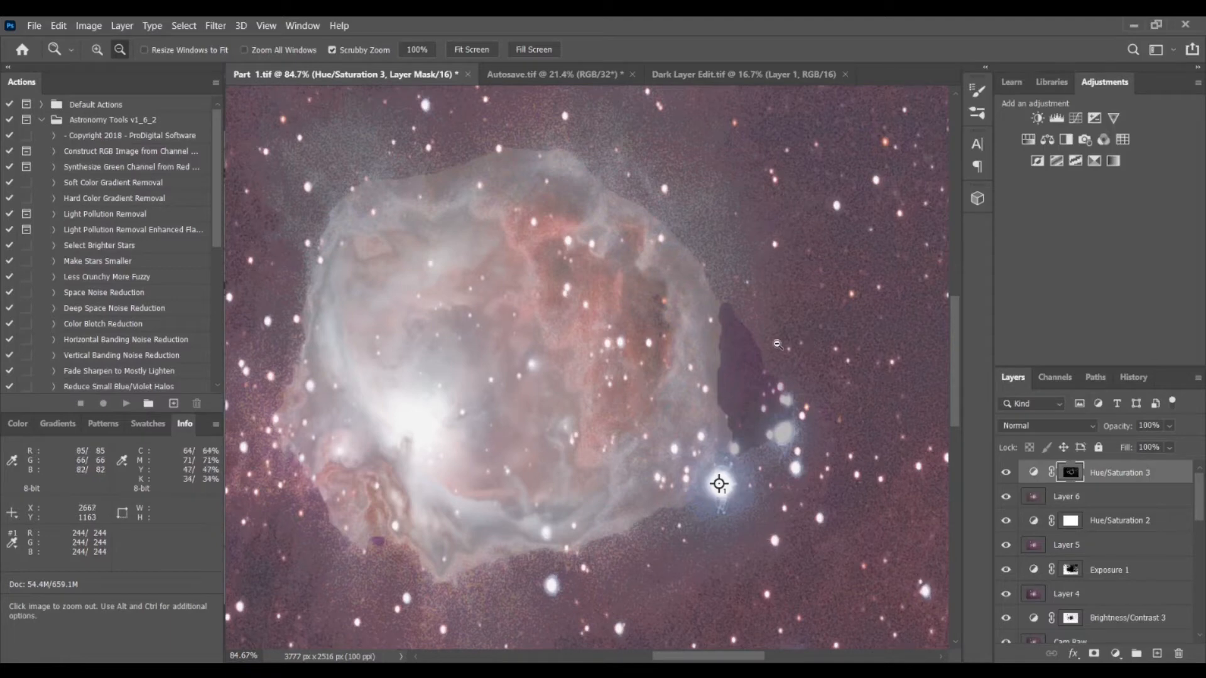
Merge the visible layers into a new layer, hide the Hue/Saturation layer beneath and erase the dark patch beside the main nebula at 24% opacity.
{"action": "key", "text": "ctrl+shift+alt+e"}
{"action": "key", "text": "e"}
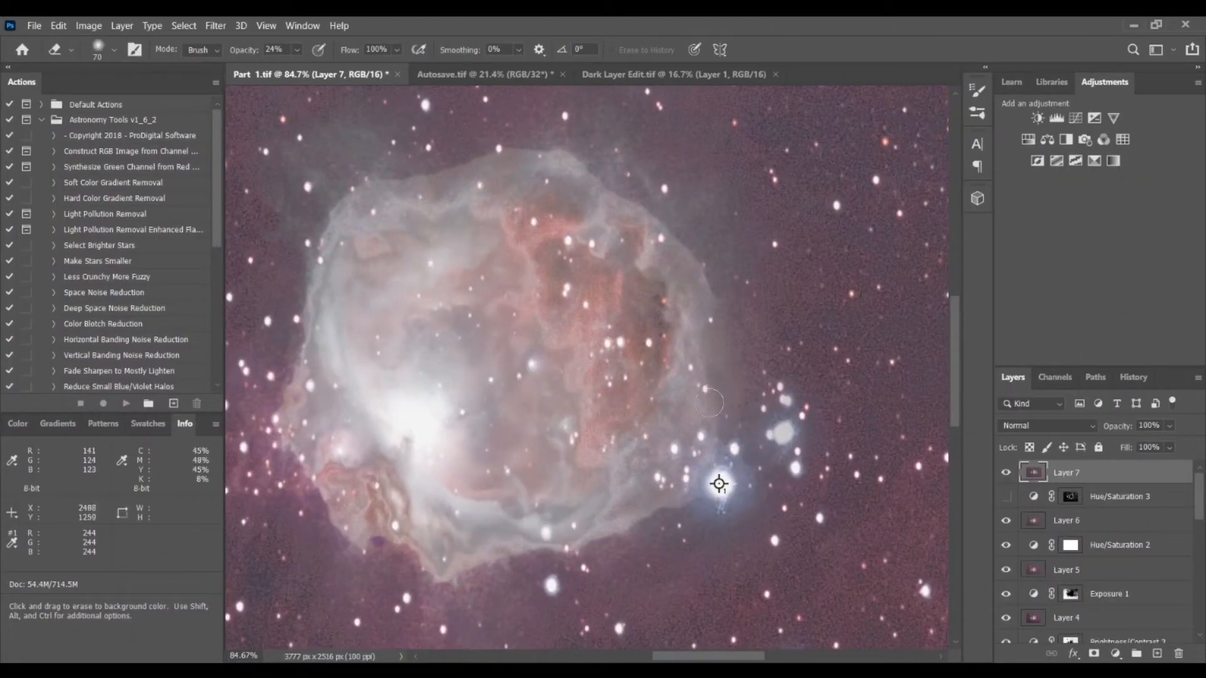
{"action": "scroll", "coordinate": [703, 480], "scroll_direction": "down", "scroll_amount": 3}
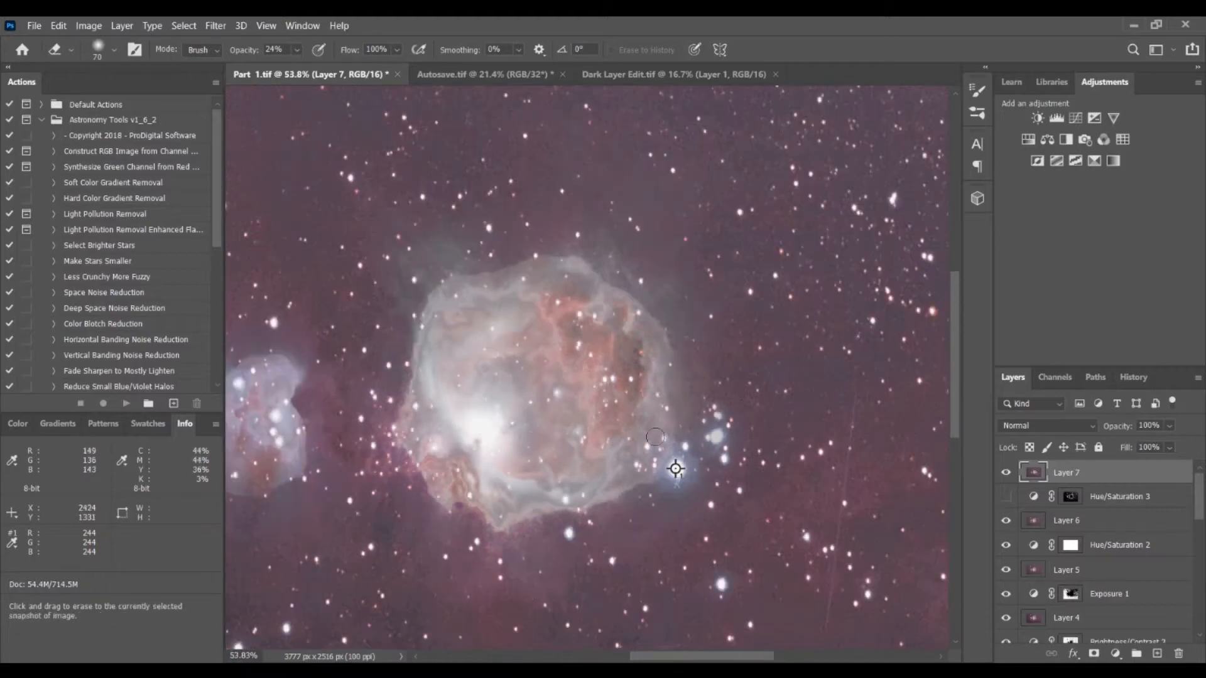
{"action": "scroll", "coordinate": [655, 437], "scroll_direction": "down", "scroll_amount": 2}
{"action": "scroll", "coordinate": [553, 398], "scroll_direction": "down", "scroll_amount": 1}
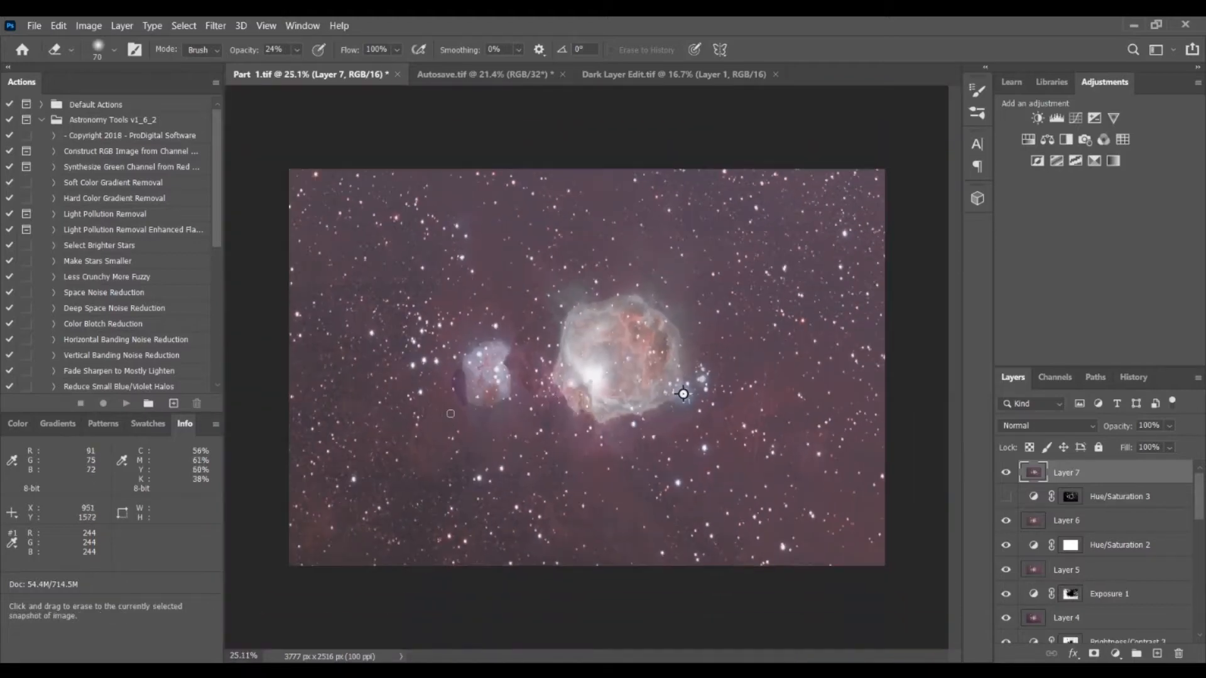
{"action": "scroll", "coordinate": [450, 413], "scroll_direction": "up", "scroll_amount": 5}
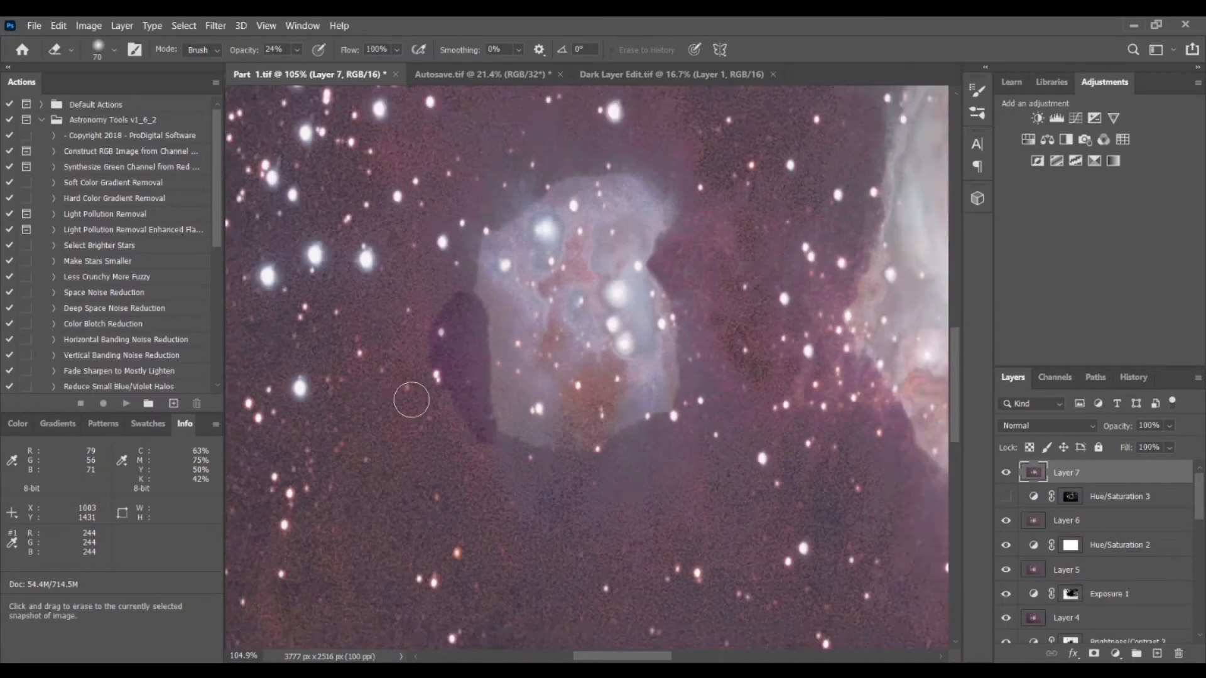
{"action": "scroll", "coordinate": [412, 400], "scroll_direction": "down", "scroll_amount": 1}
{"action": "scroll", "coordinate": [416, 399], "scroll_direction": "up", "scroll_amount": 1}
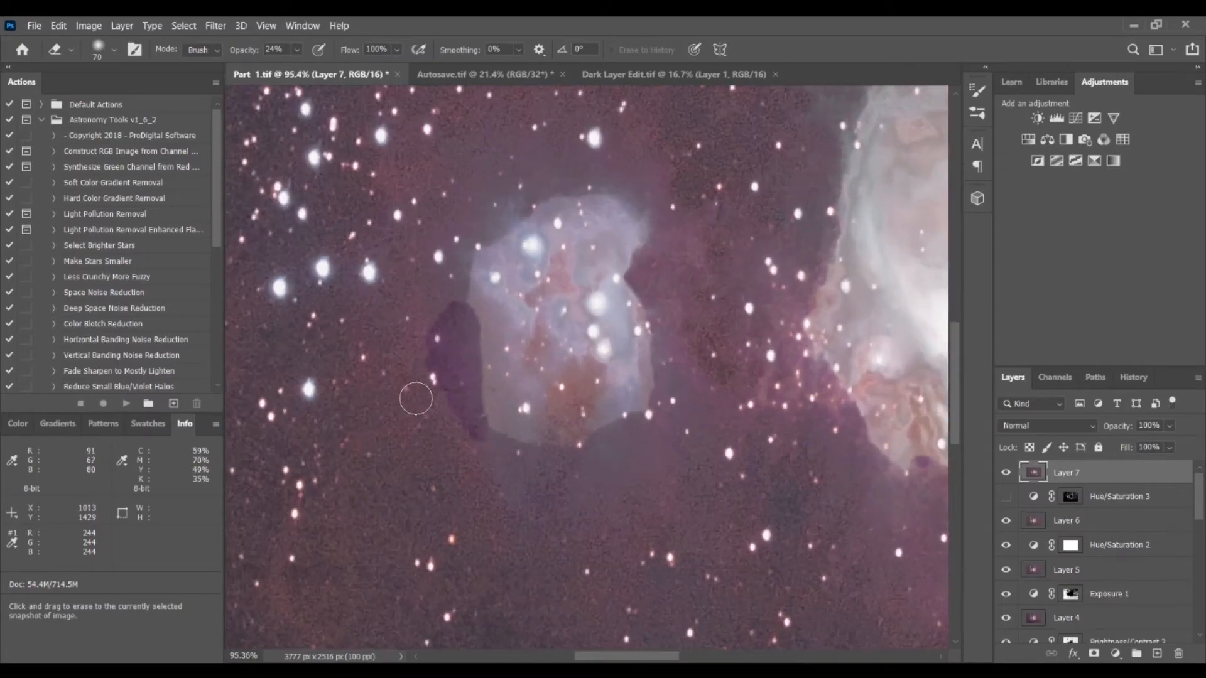
Select the dark patch beside the small nebula with the Quick Selection tool and correct it with a masked Hue/Saturation adjustment layer.
{"action": "key", "text": "l"}
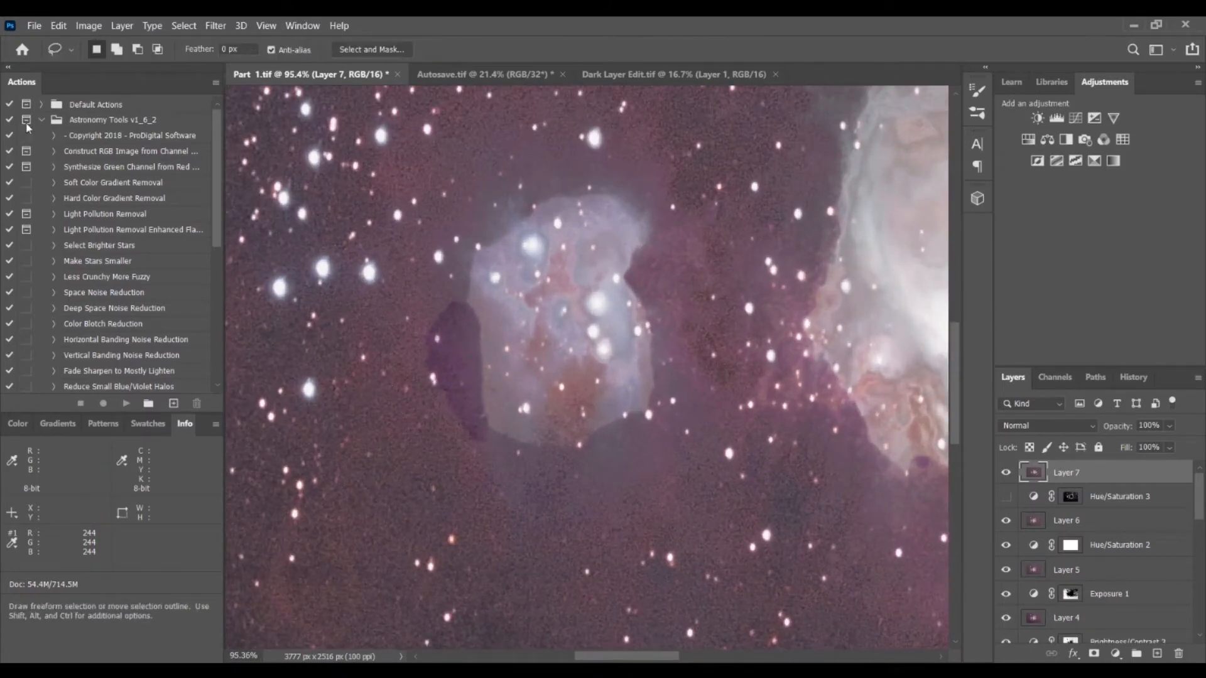
{"action": "key", "text": "w"}
{"action": "mouse_move", "coordinate": [447, 317]}
{"action": "left_mouse_down"}
{"action": "mouse_move", "coordinate": [451, 329]}
{"action": "mouse_move", "coordinate": [456, 321]}
{"action": "mouse_move", "coordinate": [427, 352]}
{"action": "mouse_move", "coordinate": [479, 434]}
{"action": "left_mouse_up"}
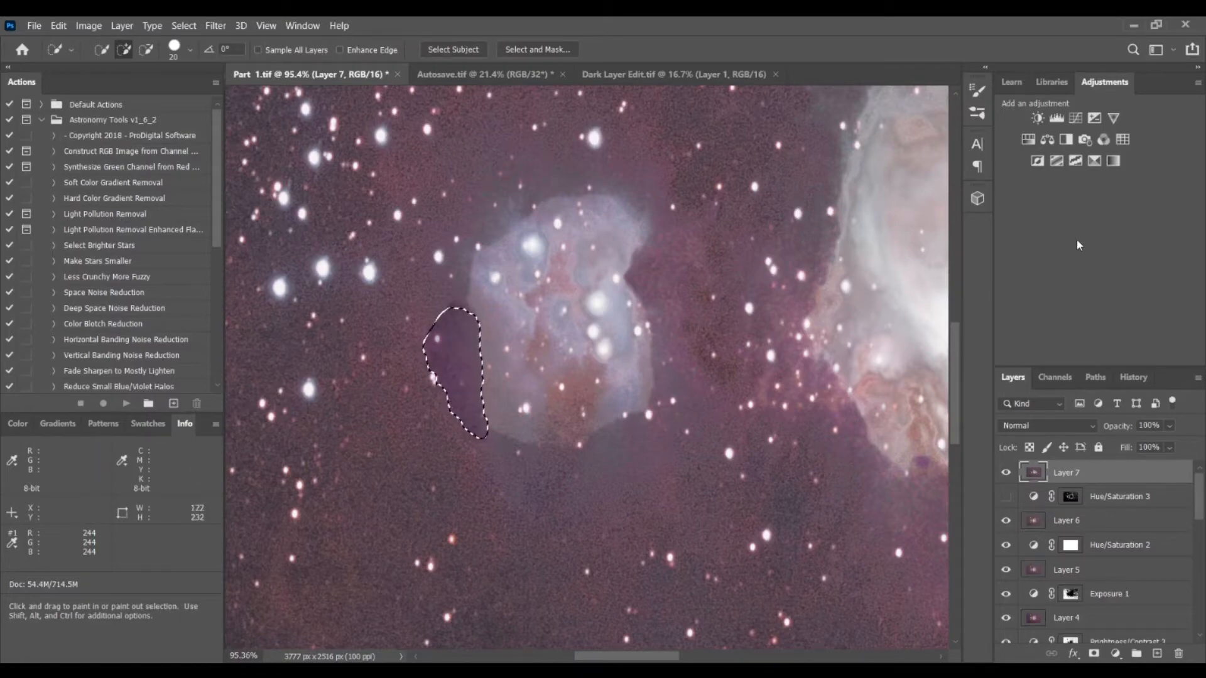
{"action": "left_click", "coordinate": [1023, 497]}
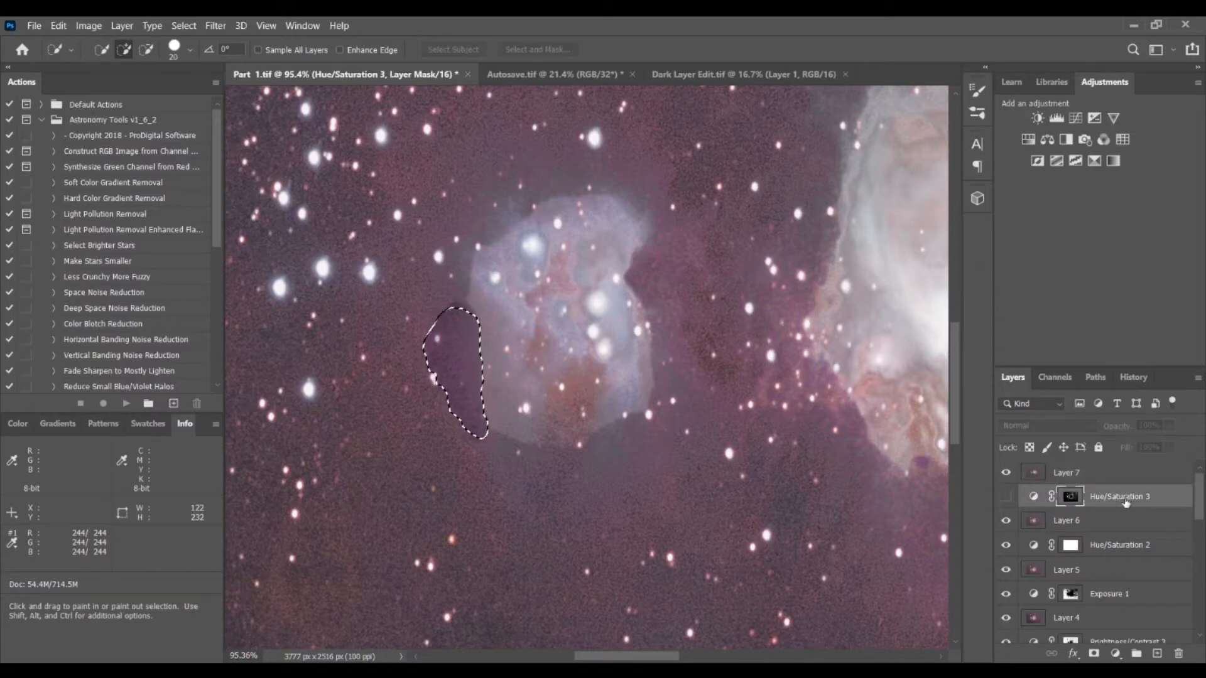
{"action": "left_click", "coordinate": [1093, 481]}
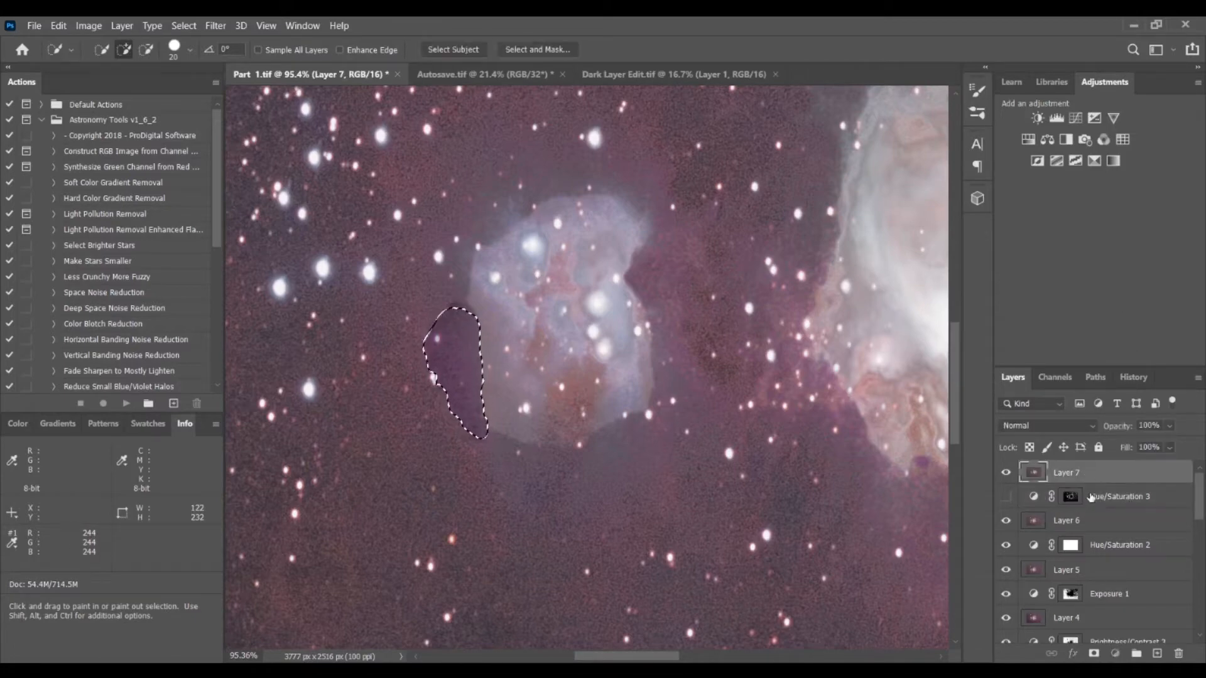
{"action": "left_click", "coordinate": [1087, 498]}
{"action": "left_click", "coordinate": [1083, 476]}
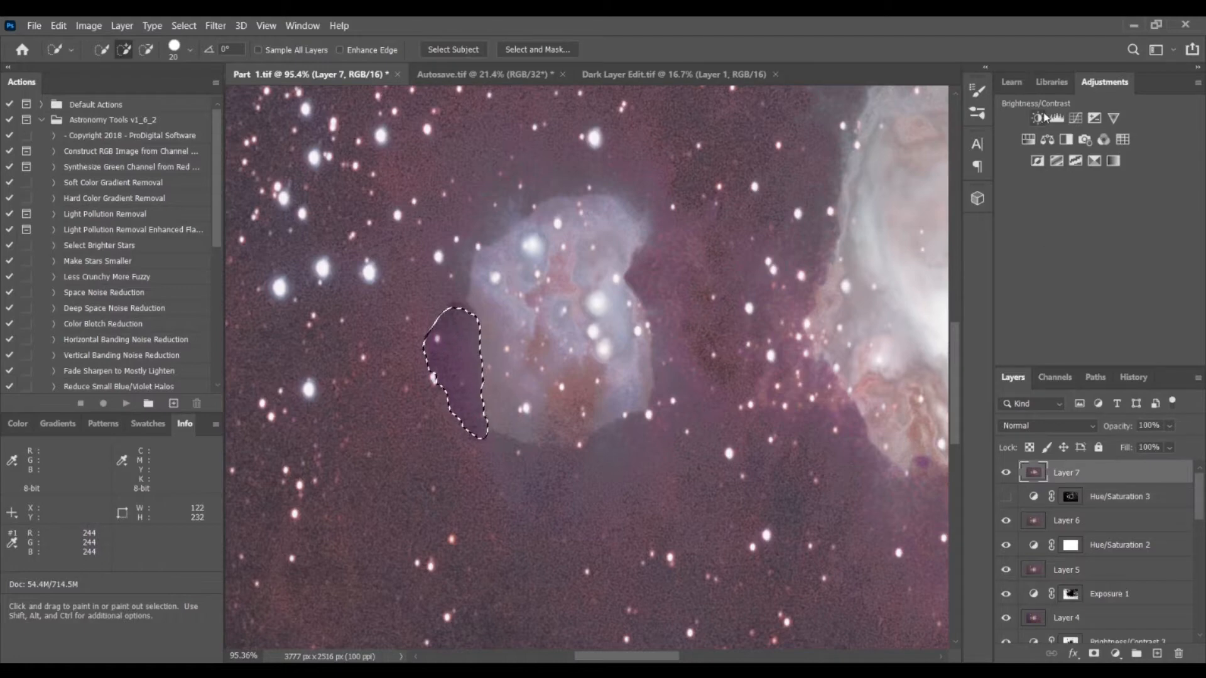
{"action": "left_click", "coordinate": [1028, 140]}
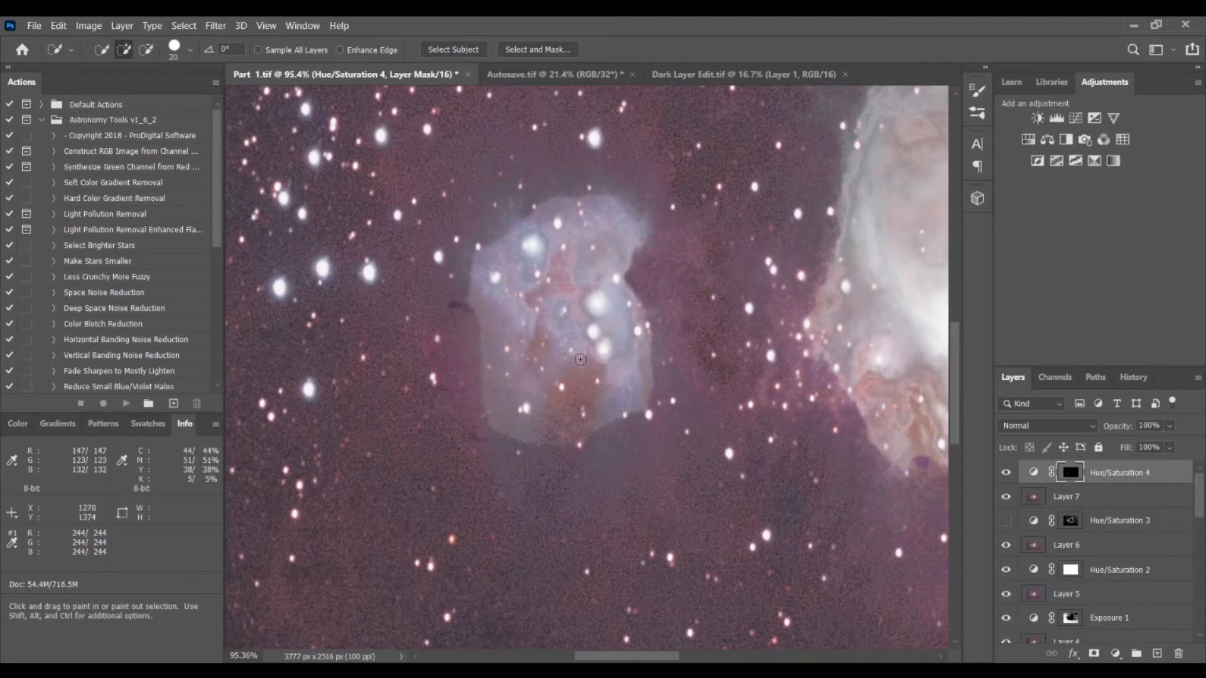
{"action": "scroll", "coordinate": [875, 375], "scroll_direction": "down", "scroll_amount": 5}
{"action": "scroll", "coordinate": [696, 398], "scroll_direction": "down", "scroll_amount": 2}
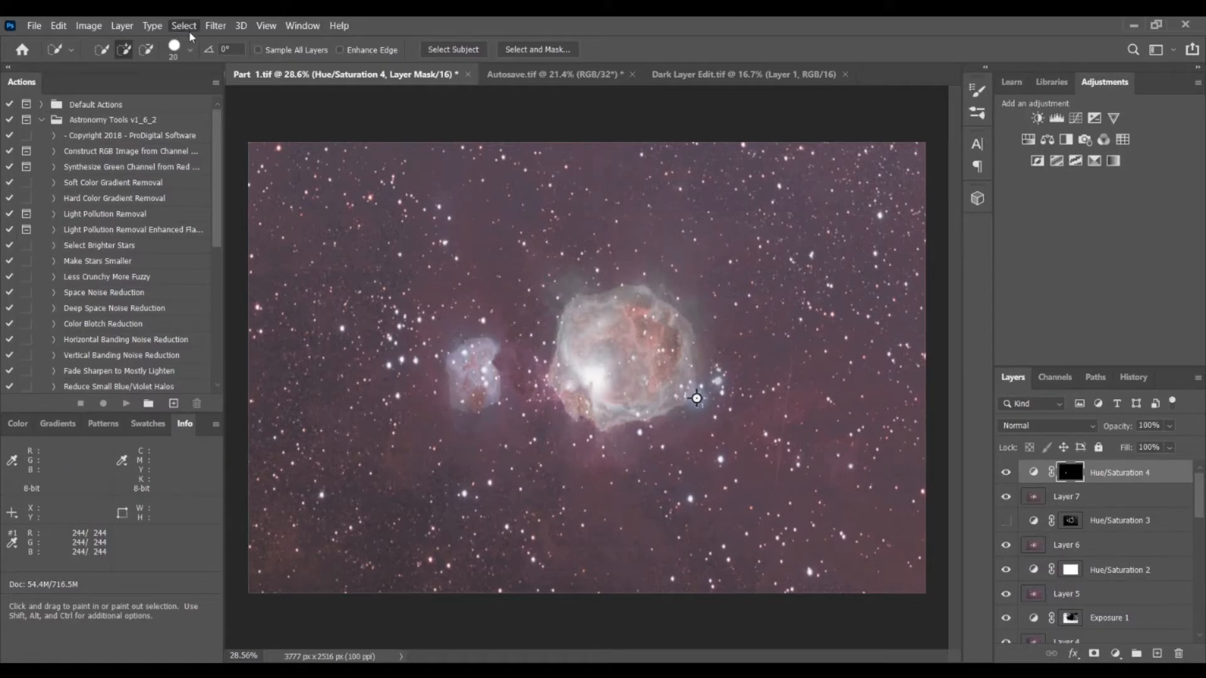
Merge the visible layers into a new layer, make a selection outlining both nebulae and the stars, and add an Exposure adjustment from it.
{"action": "key", "text": "ctrl+alt+shift+e"}
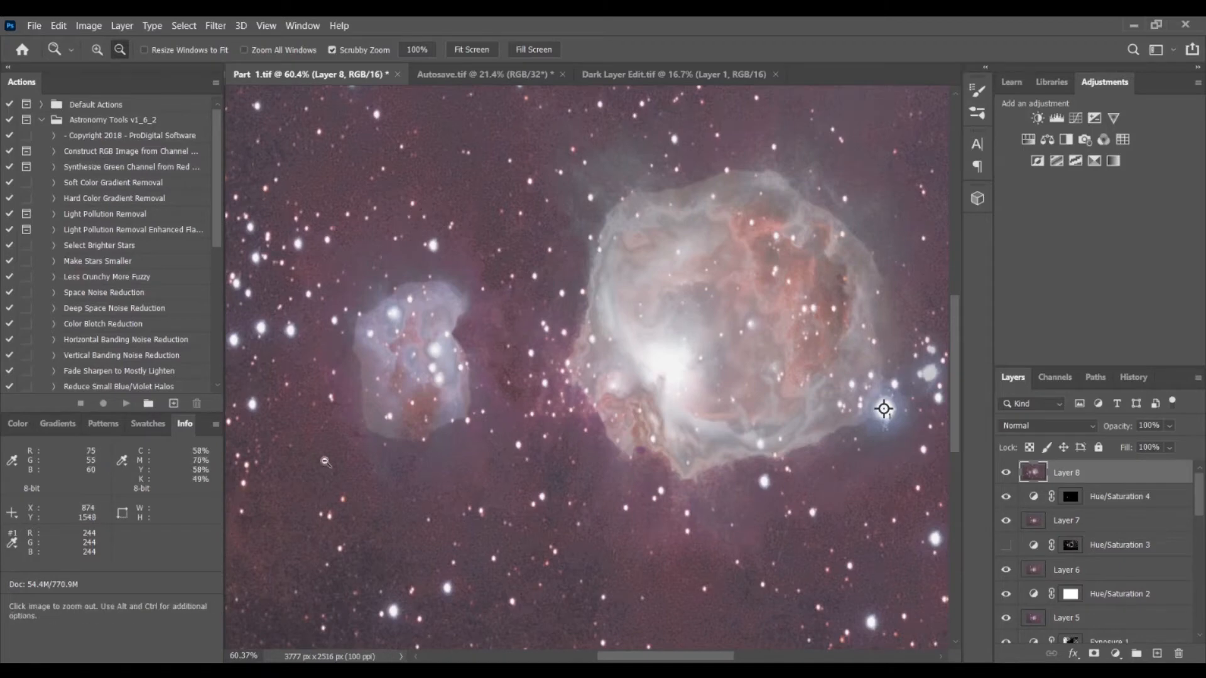
{"action": "left_click_drag", "start_coordinate": [427, 376], "coordinate": [425, 344]}
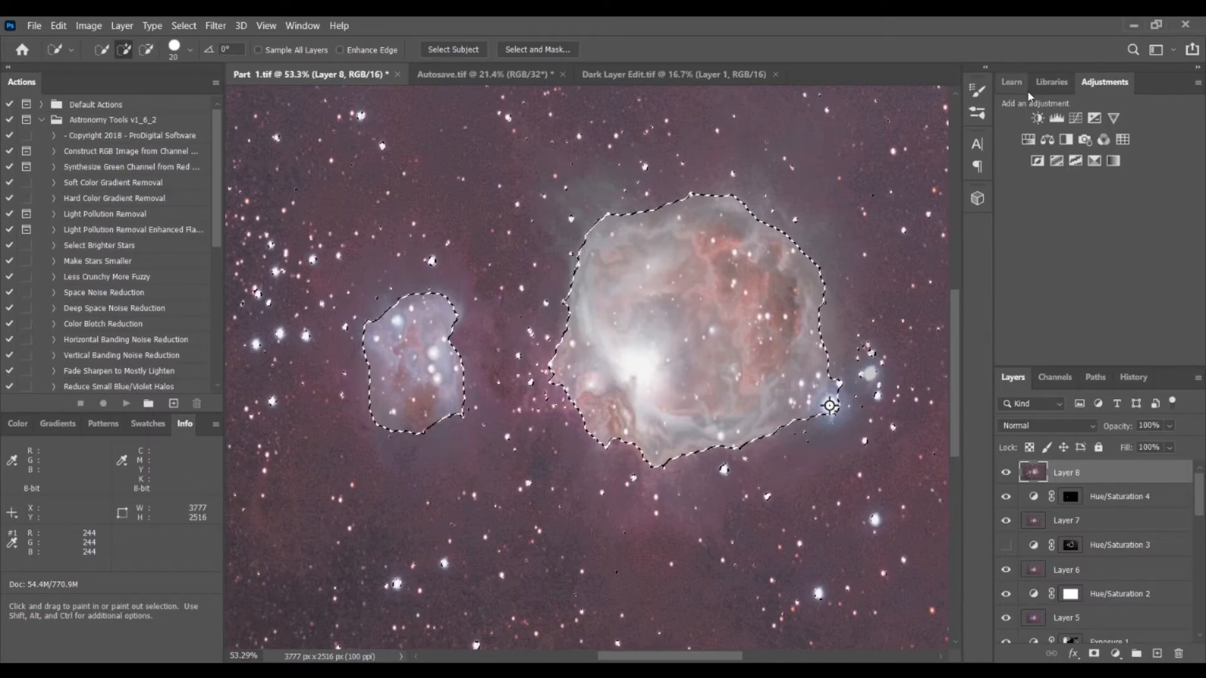
{"action": "left_click", "coordinate": [1094, 118]}
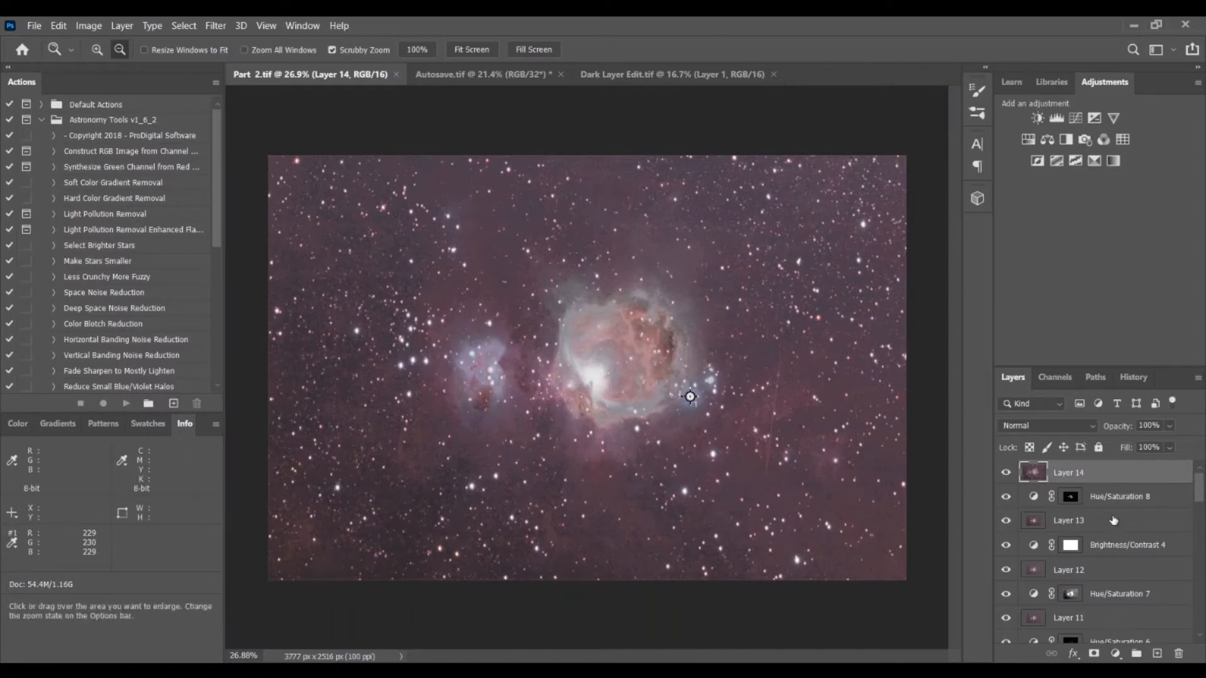
Flatten the whole layer stack of Part 2.tif into a single background layer.
{"action": "mouse_move", "coordinate": [1200, 492]}
{"action": "left_mouse_down"}
{"action": "mouse_move", "coordinate": [1205, 556]}
{"action": "mouse_move", "coordinate": [1197, 480]}
{"action": "left_mouse_up"}
{"action": "left_click", "coordinate": [570, 279]}
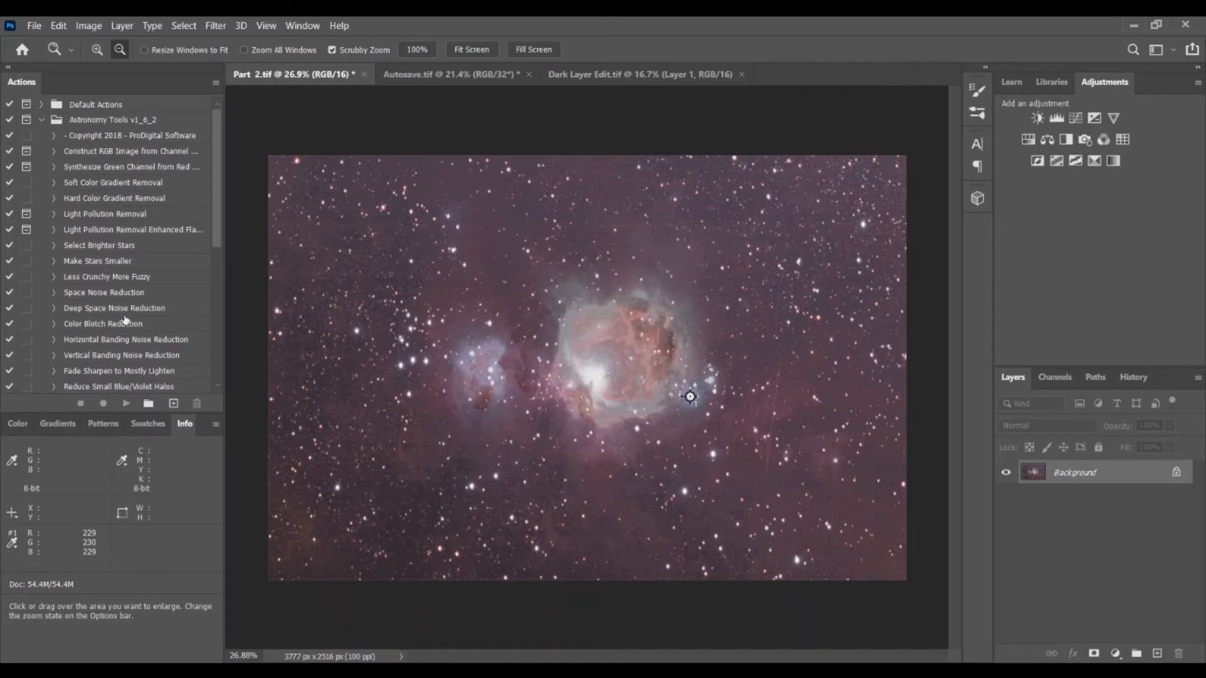
Stamp the image onto a new layer above the background and run the Local Contrast Enhancement action on it.
{"action": "scroll", "coordinate": [109, 309], "scroll_direction": "down", "scroll_amount": 2}
{"action": "left_click", "coordinate": [114, 355]}
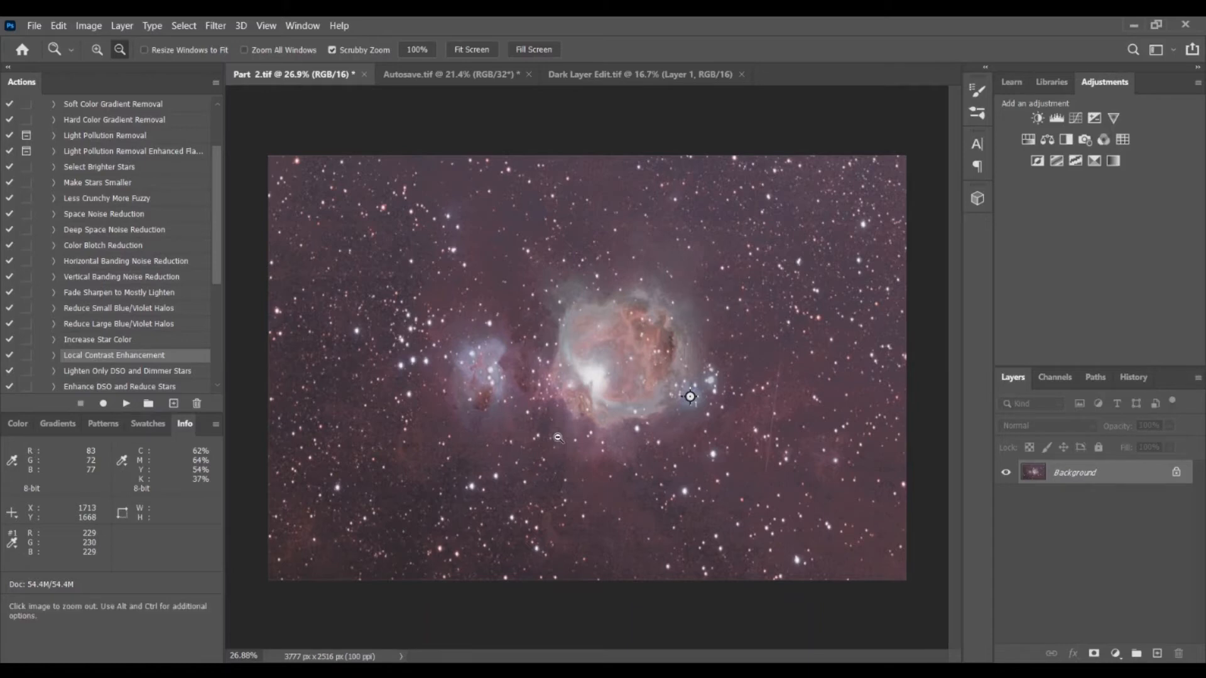
{"action": "left_click", "coordinate": [1156, 654]}
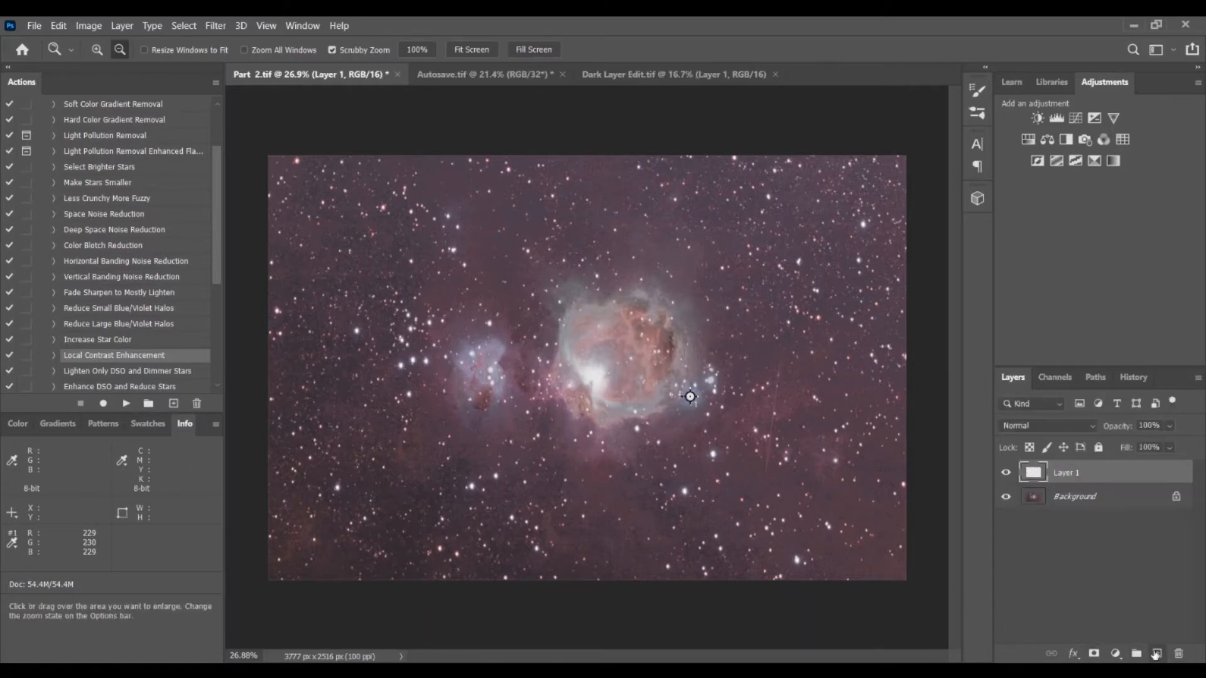
{"action": "key", "text": "ctrl+alt+shift+e"}
{"action": "left_click", "coordinate": [125, 403]}
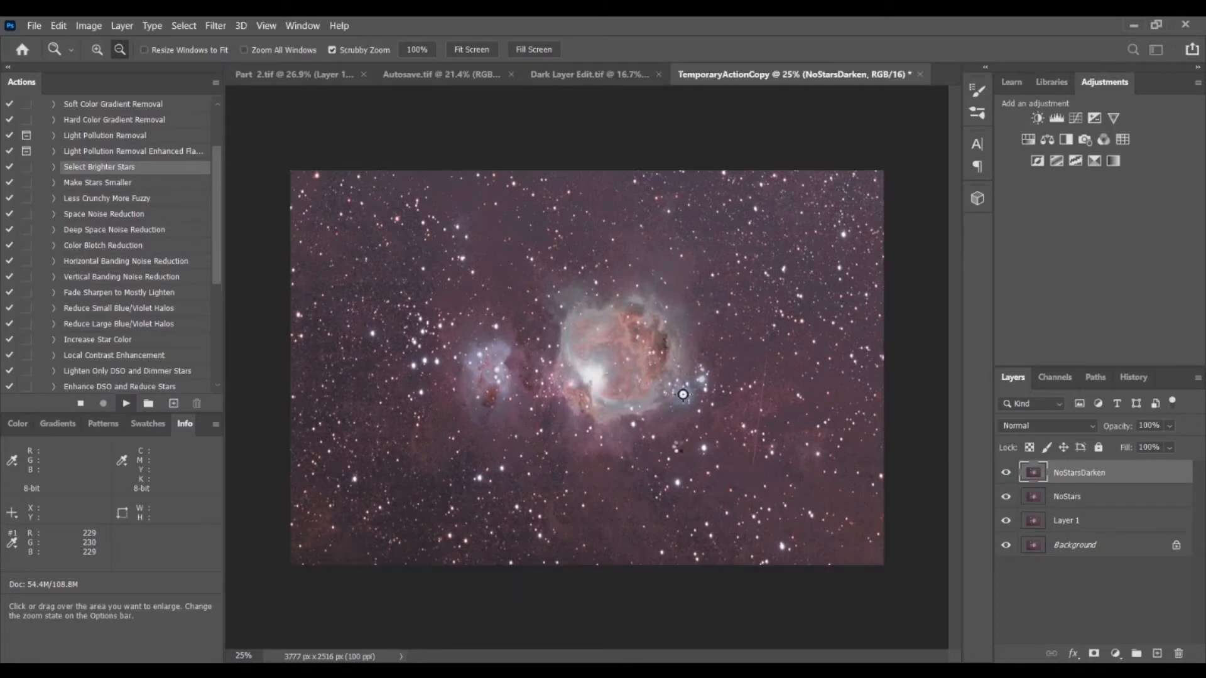
{"action": "mouse_move", "coordinate": [535, 398]}
{"action": "left_mouse_down"}
{"action": "mouse_move", "coordinate": [590, 397]}
{"action": "mouse_move", "coordinate": [538, 390]}
{"action": "left_mouse_up"}
Compare the image with and without the contrast-enhanced layer and set that layer's opacity to 50%.
{"action": "left_click", "coordinate": [1008, 474]}
{"action": "left_click", "coordinate": [1009, 474]}
{"action": "left_click", "coordinate": [1009, 474]}
{"action": "left_click", "coordinate": [1008, 473]}
{"action": "left_click", "coordinate": [1009, 473]}
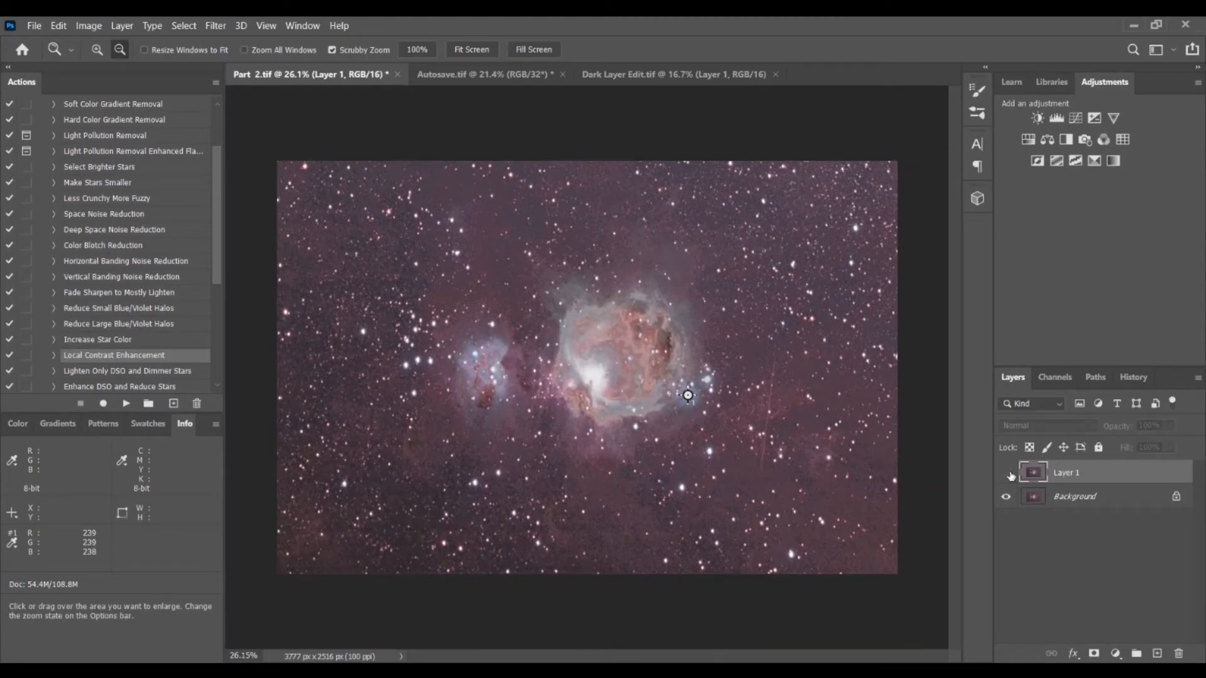
{"action": "left_click", "coordinate": [1009, 474]}
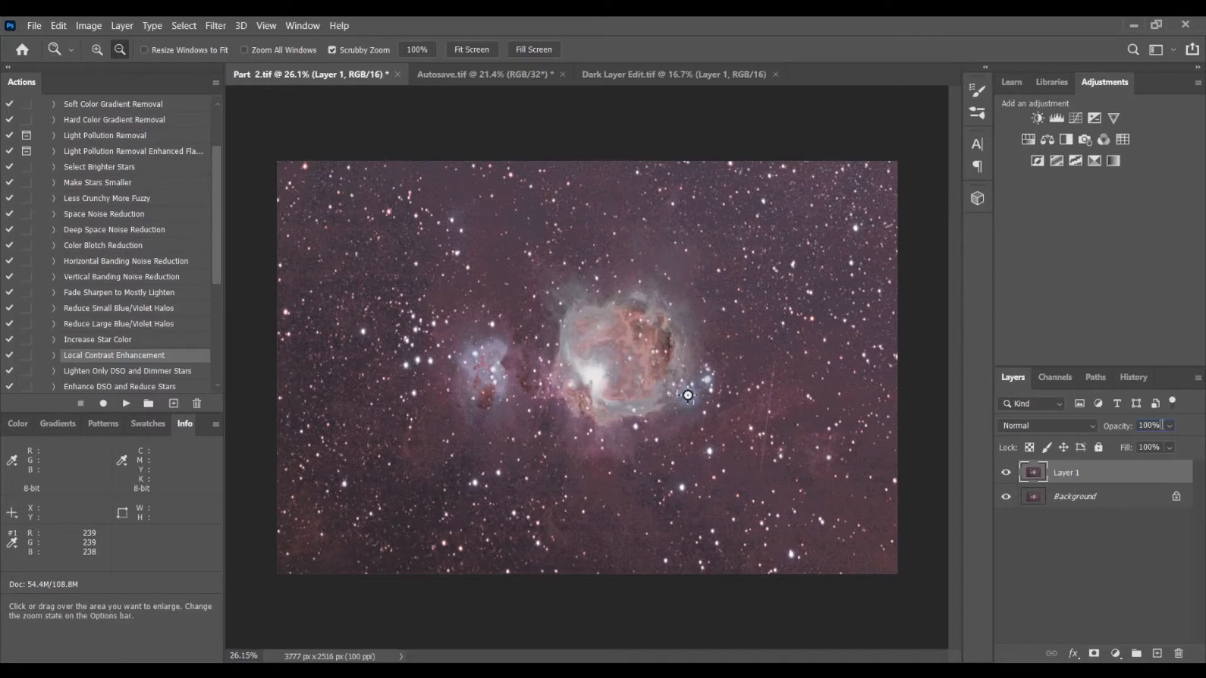
{"action": "left_click_drag", "start_coordinate": [1184, 443], "coordinate": [1163, 447]}
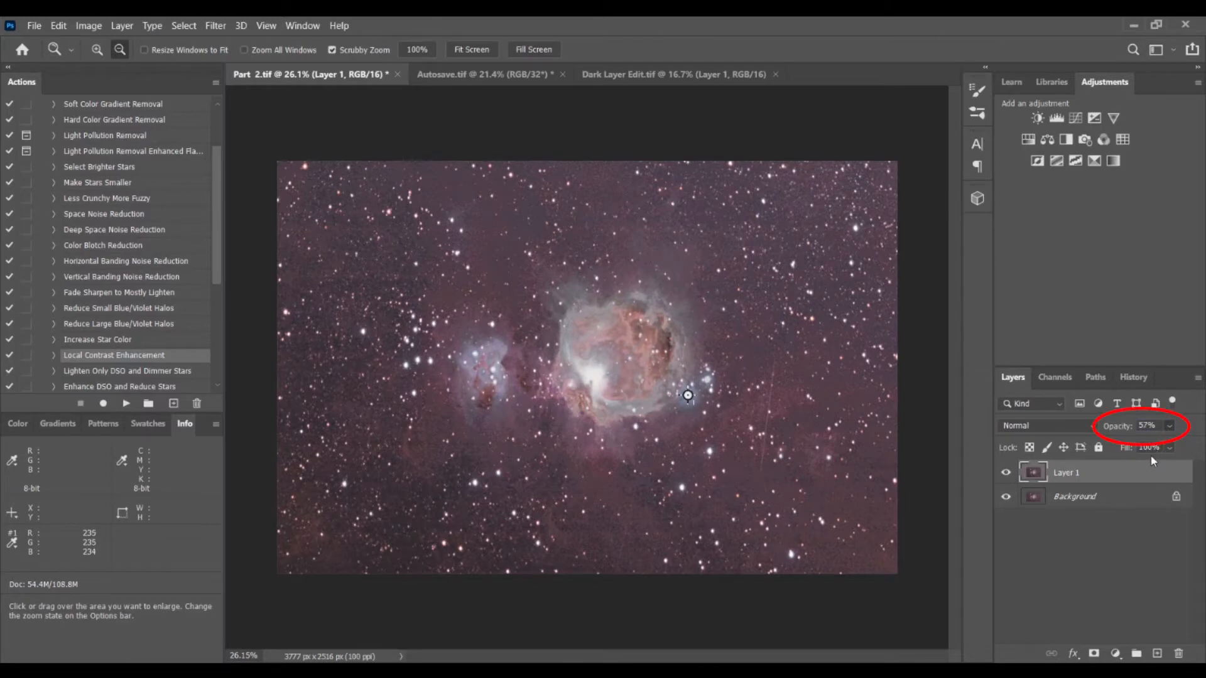
{"action": "left_click_drag", "start_coordinate": [1153, 459], "coordinate": [1139, 447]}
Merge the visible layers into a new layer and rename the contrast-enhanced layer beneath it as LCE.
{"action": "key", "text": "ctrl+shift+alt+e"}
{"action": "scroll", "coordinate": [135, 295], "scroll_direction": "down", "scroll_amount": 2}
{"action": "scroll", "coordinate": [132, 295], "scroll_direction": "up", "scroll_amount": 1}
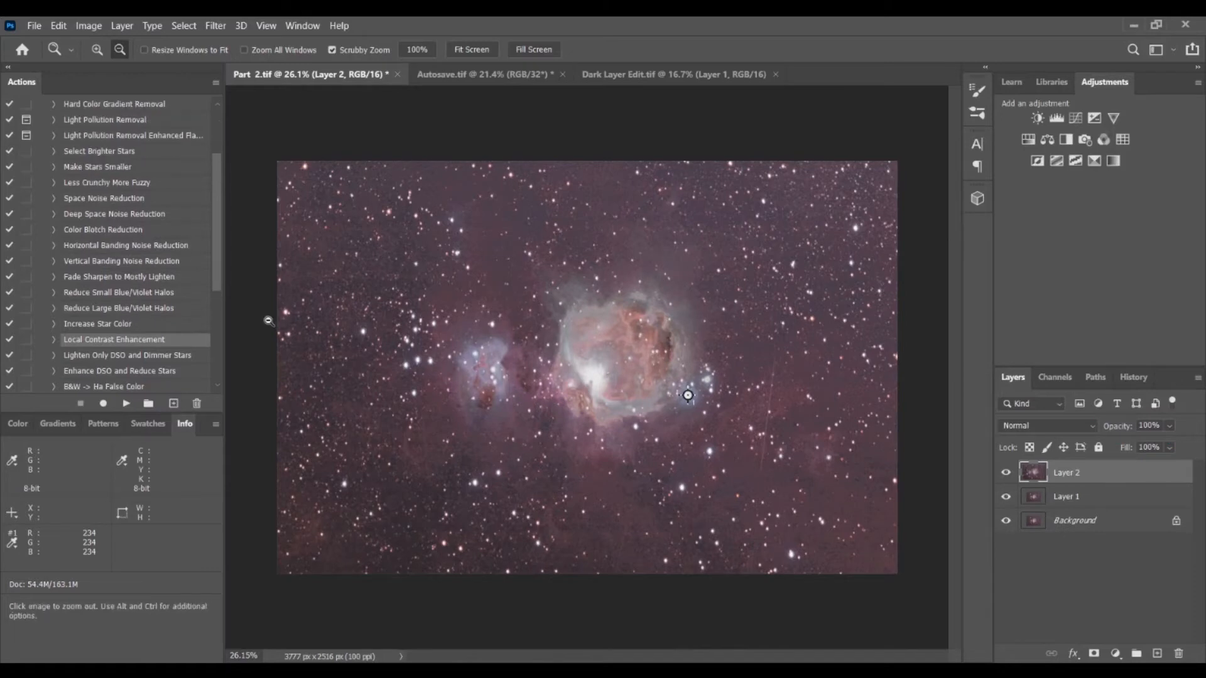
{"action": "double_click", "coordinate": [1066, 497]}
{"action": "type", "text": "LCE"}
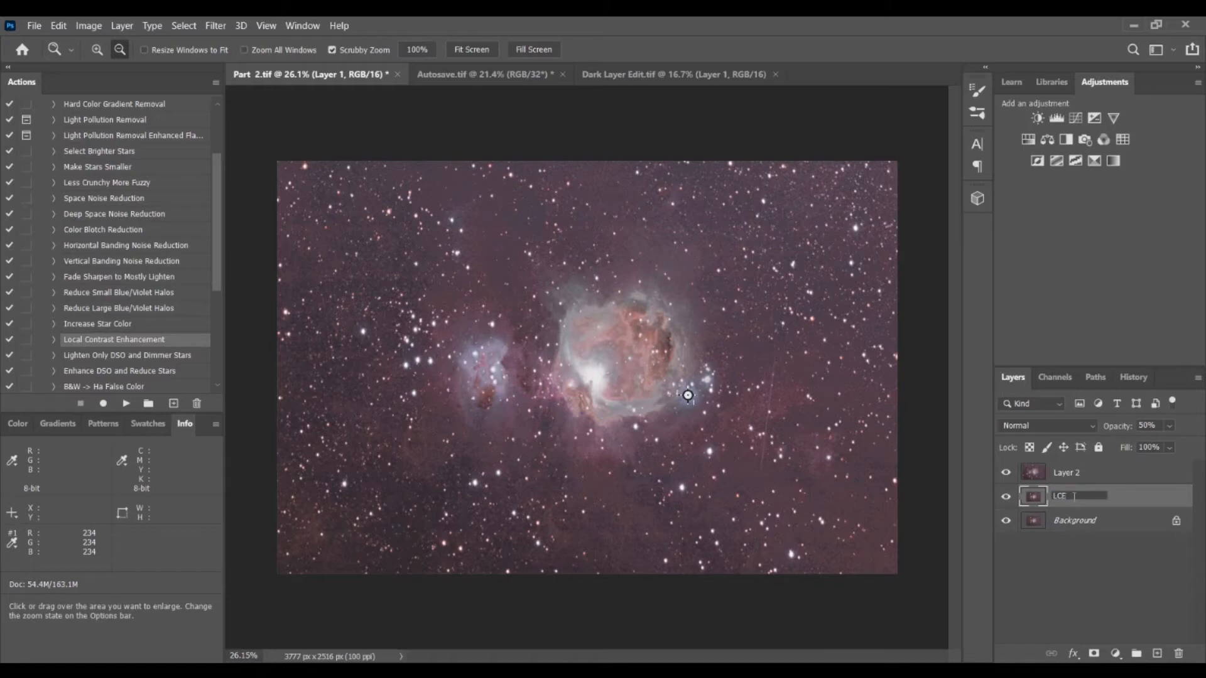
{"action": "left_click", "coordinate": [1074, 585]}
Run the Space Noise Reduction action on the merged layer above LCE and compare the sky with that layer hidden and shown.
{"action": "left_click", "coordinate": [1057, 475]}
{"action": "scroll", "coordinate": [123, 242], "scroll_direction": "up", "scroll_amount": 1}
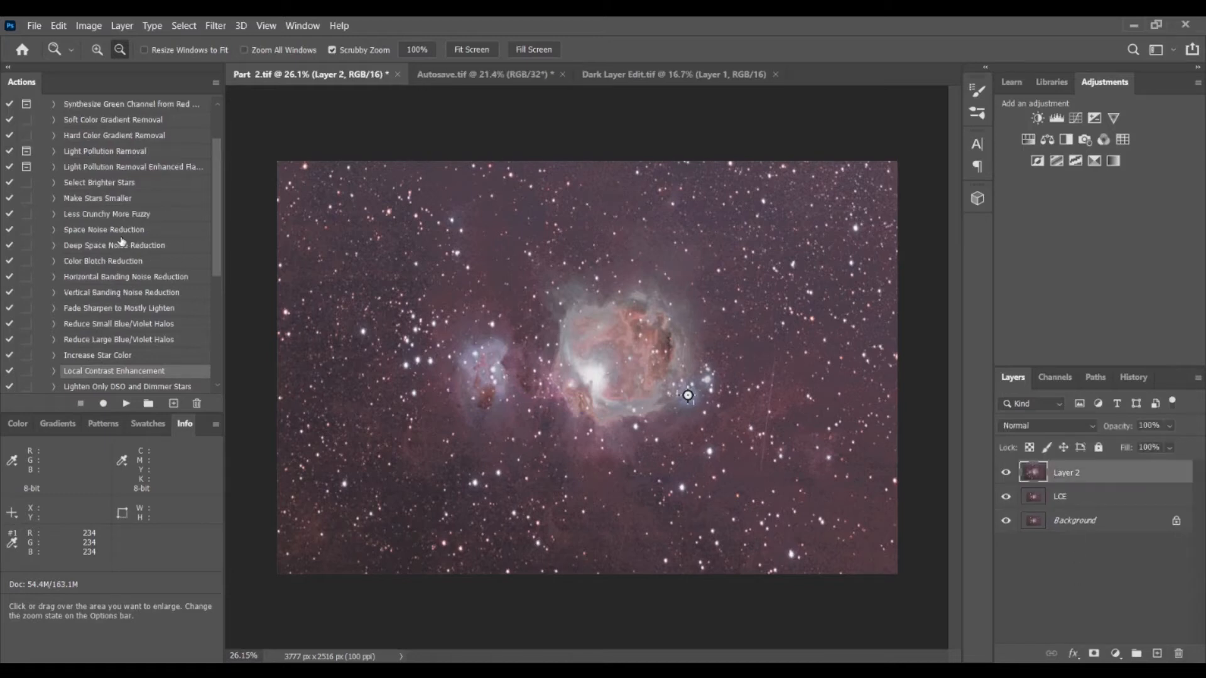
{"action": "left_click", "coordinate": [120, 231]}
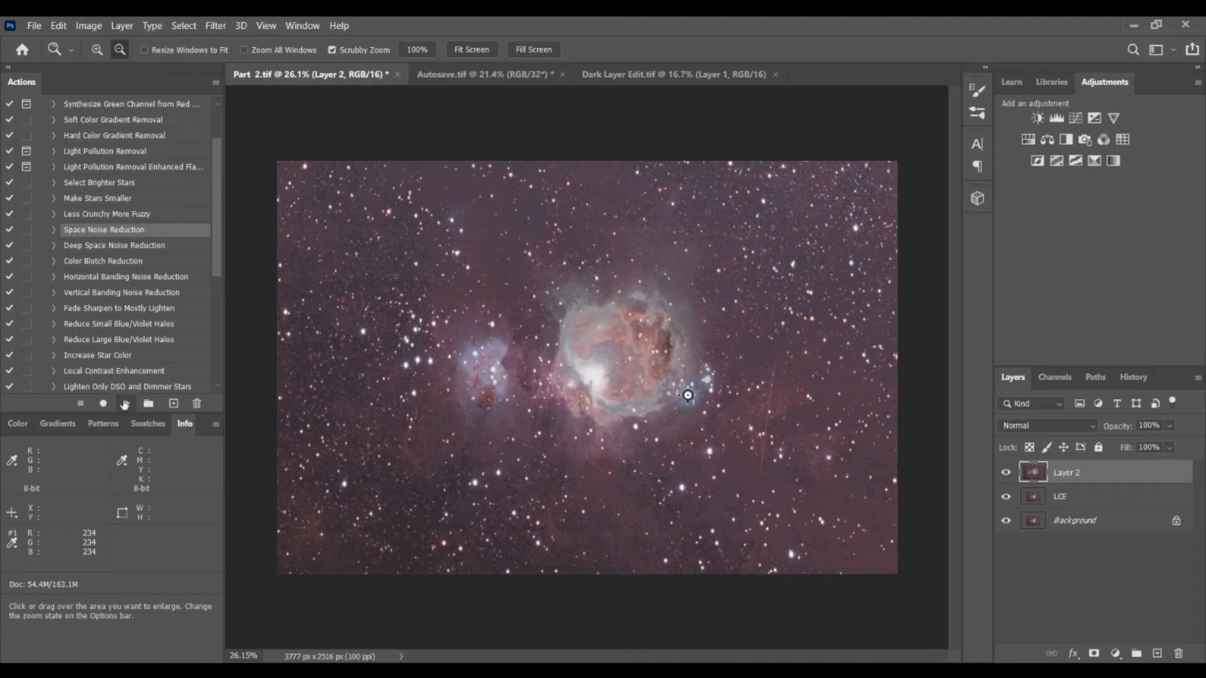
{"action": "left_click", "coordinate": [124, 403]}
{"action": "left_click_drag", "start_coordinate": [746, 384], "coordinate": [889, 378]}
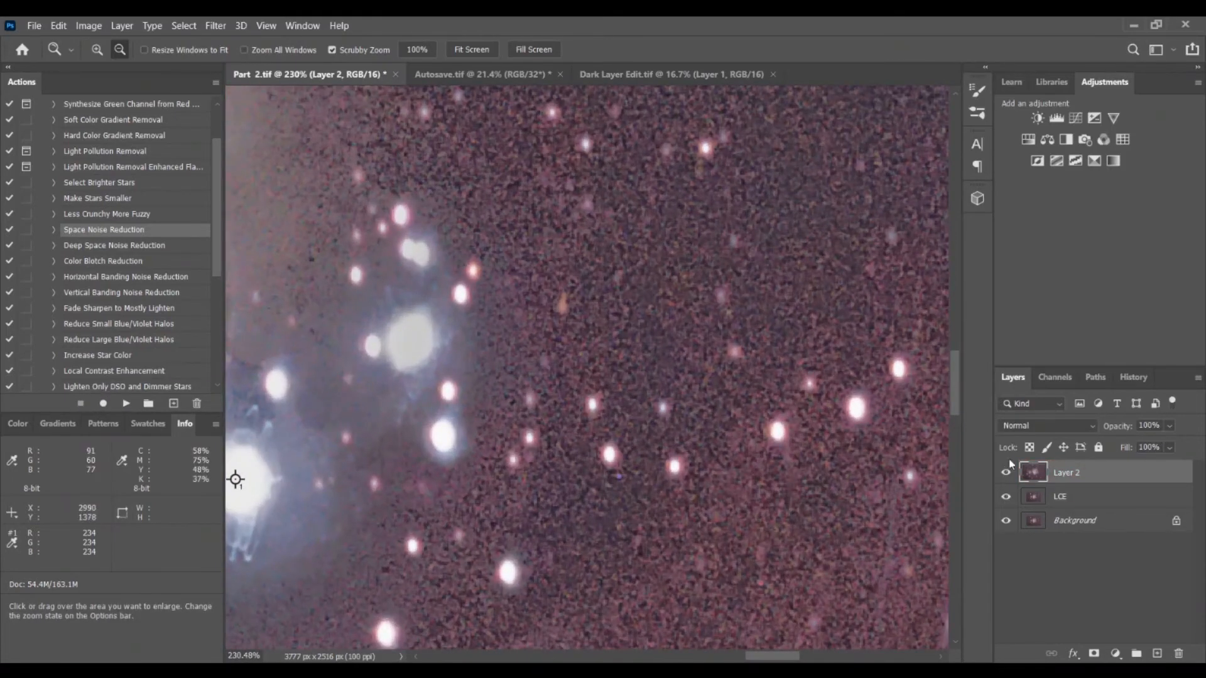
{"action": "left_click", "coordinate": [1009, 474]}
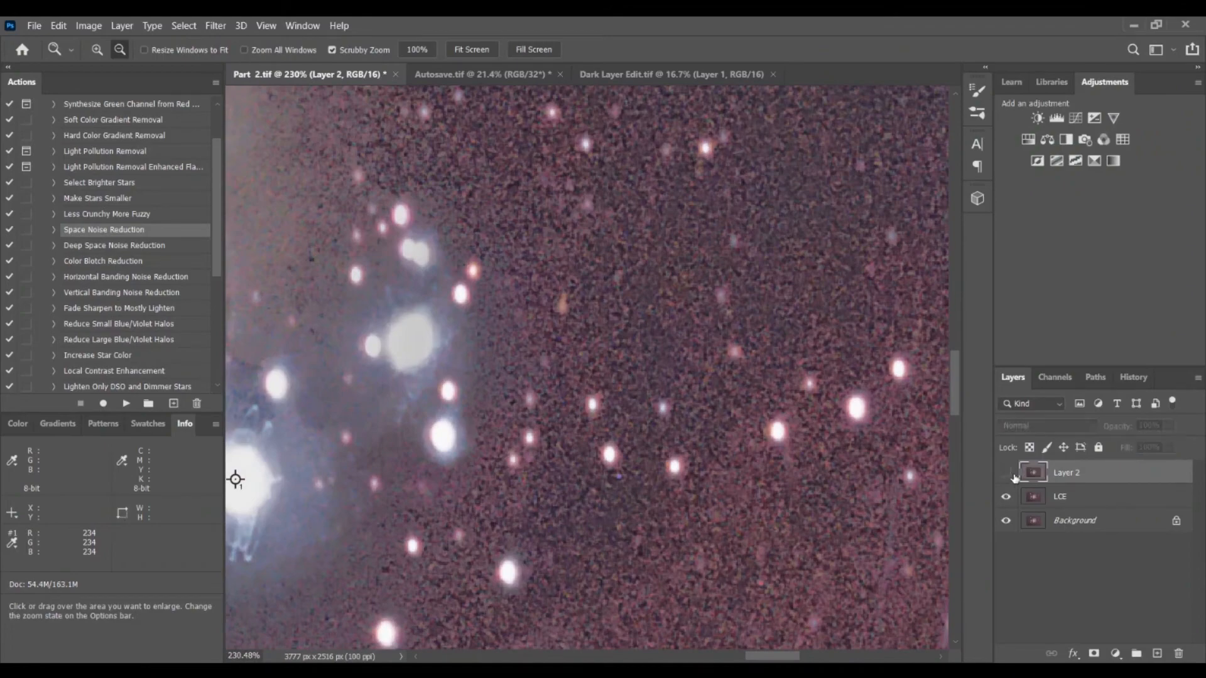
{"action": "left_click", "coordinate": [1010, 475]}
{"action": "scroll", "coordinate": [777, 453], "scroll_direction": "down", "scroll_amount": 6}
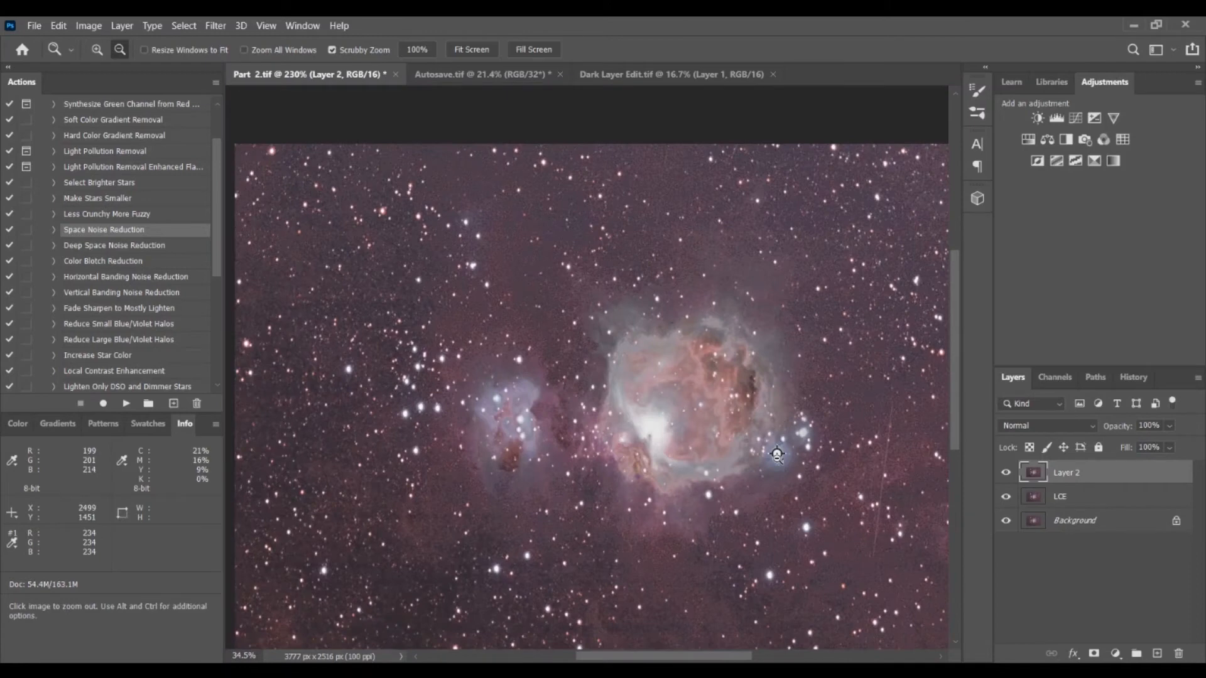
{"action": "scroll", "coordinate": [777, 453], "scroll_direction": "down", "scroll_amount": 1}
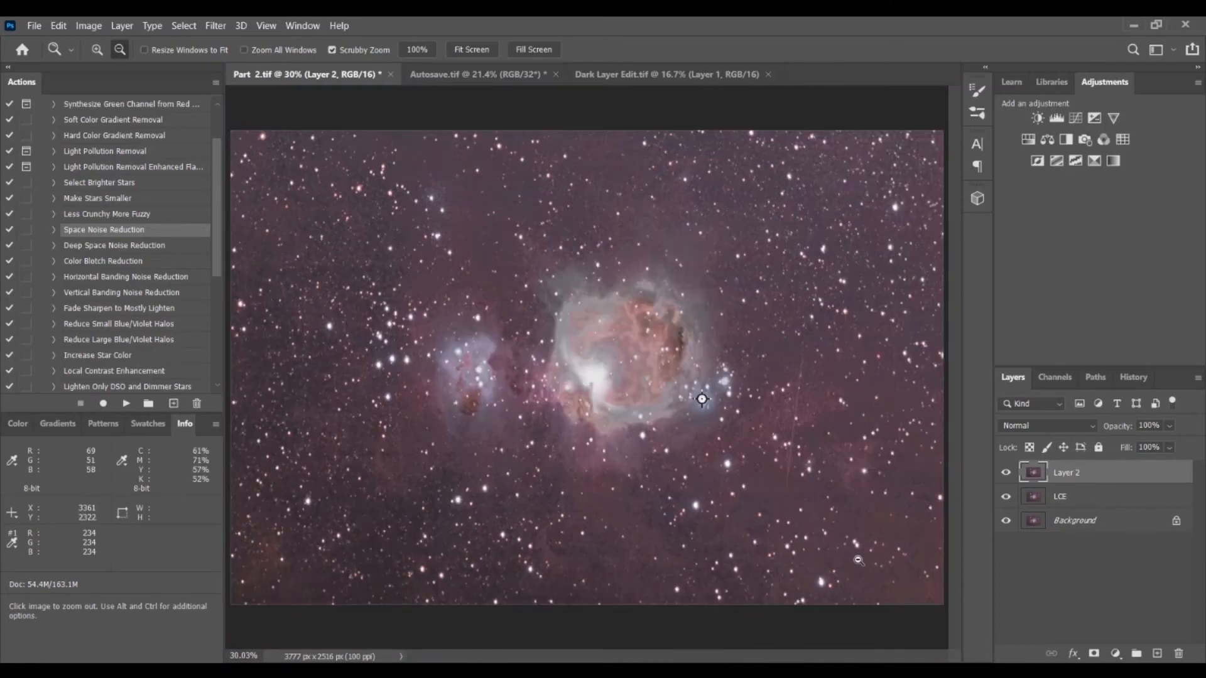
Rename the top noise-reduced layer as SNR.
{"action": "double_click", "coordinate": [1059, 471]}
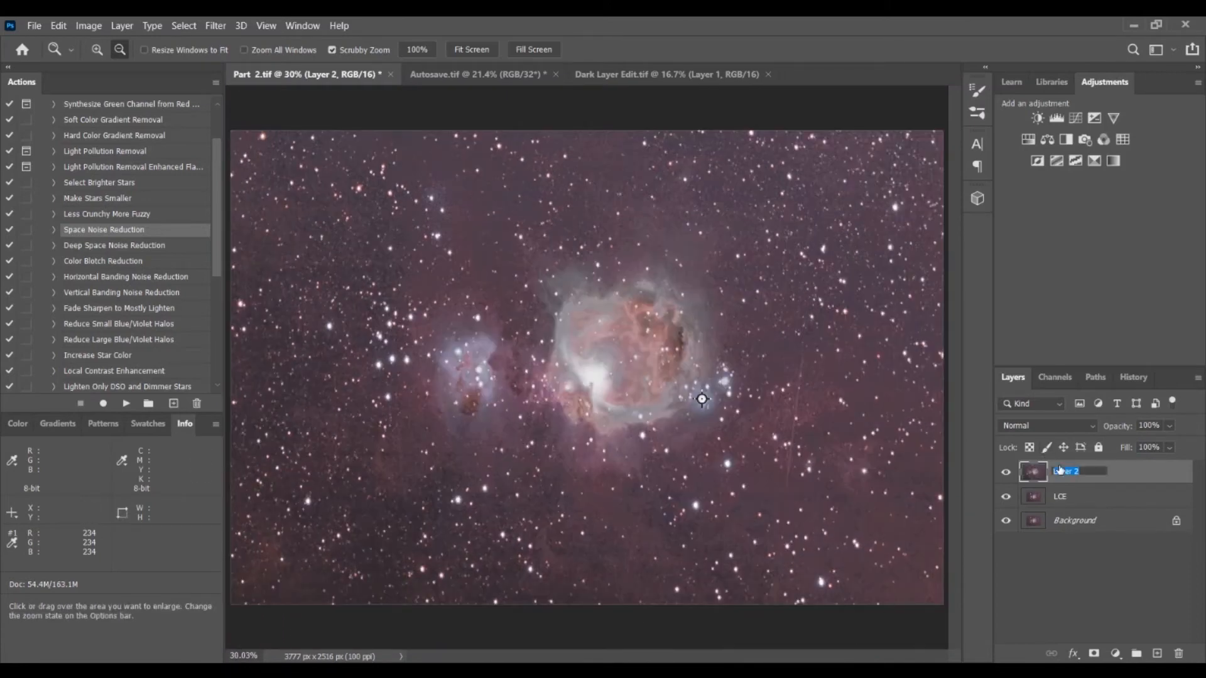
{"action": "type", "text": "SNR"}
{"action": "left_click", "coordinate": [1072, 558]}
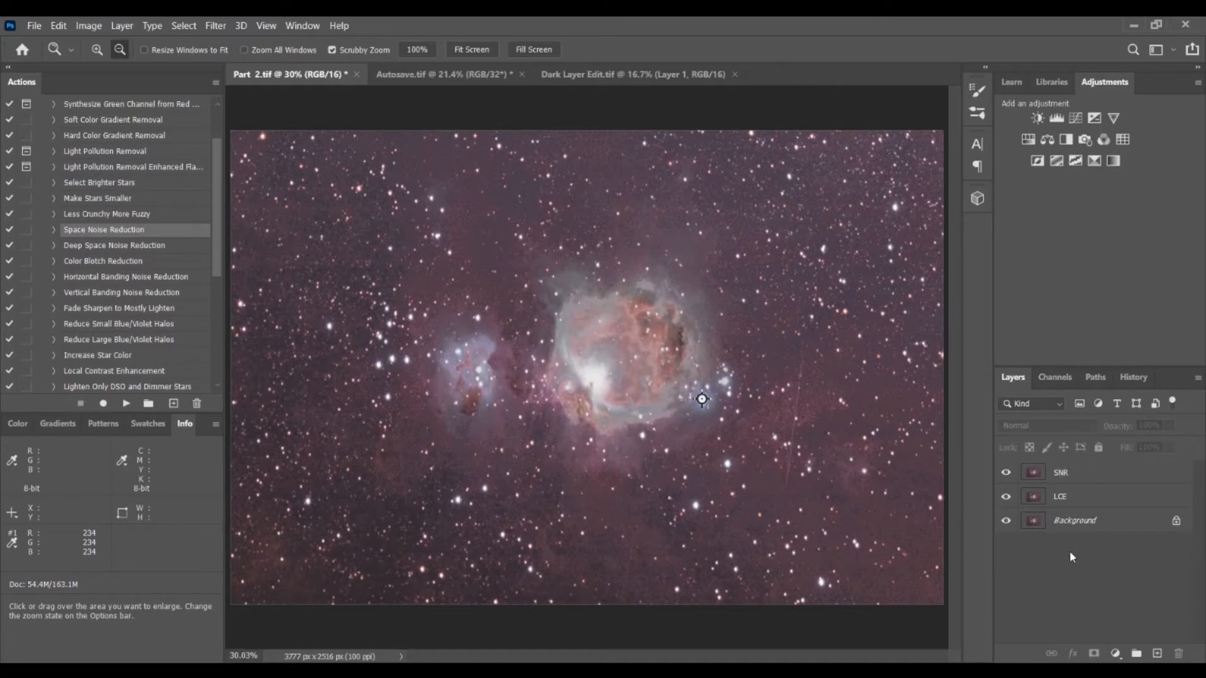
Stamp the visible layers onto a new layer above SNR and run the Deep Space Noise Reduction action on it.
{"action": "key", "text": "ctrl+shift+alt+e"}
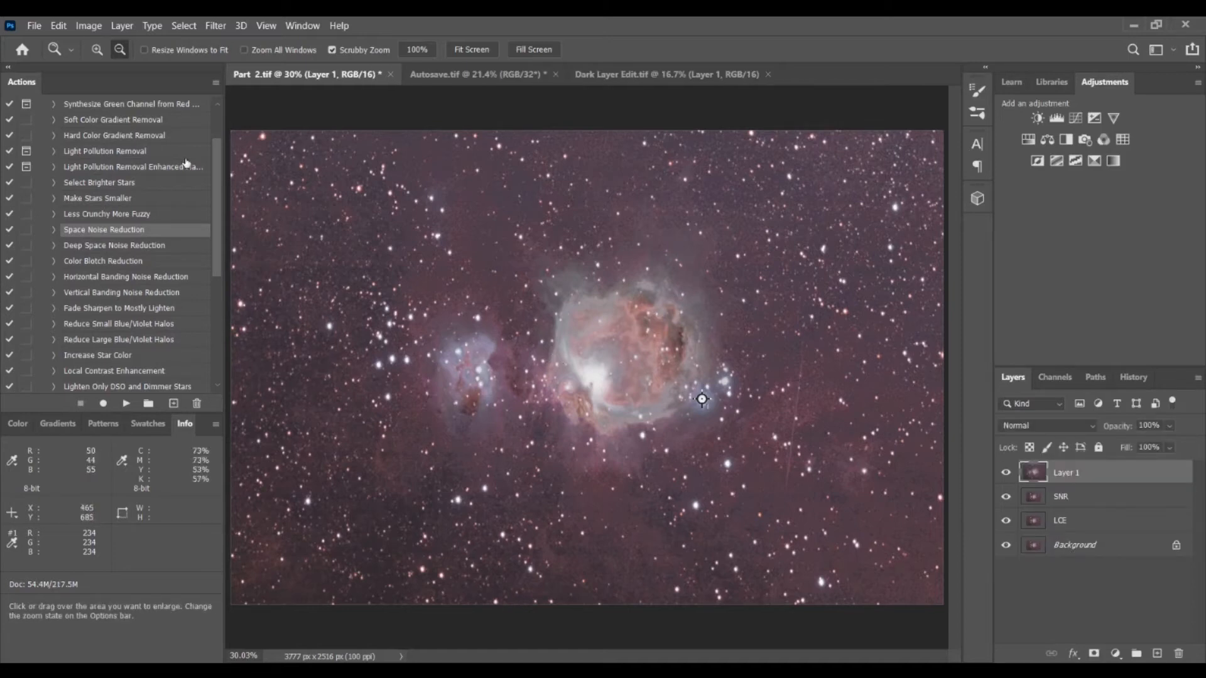
{"action": "left_click", "coordinate": [115, 246]}
{"action": "left_click", "coordinate": [127, 404]}
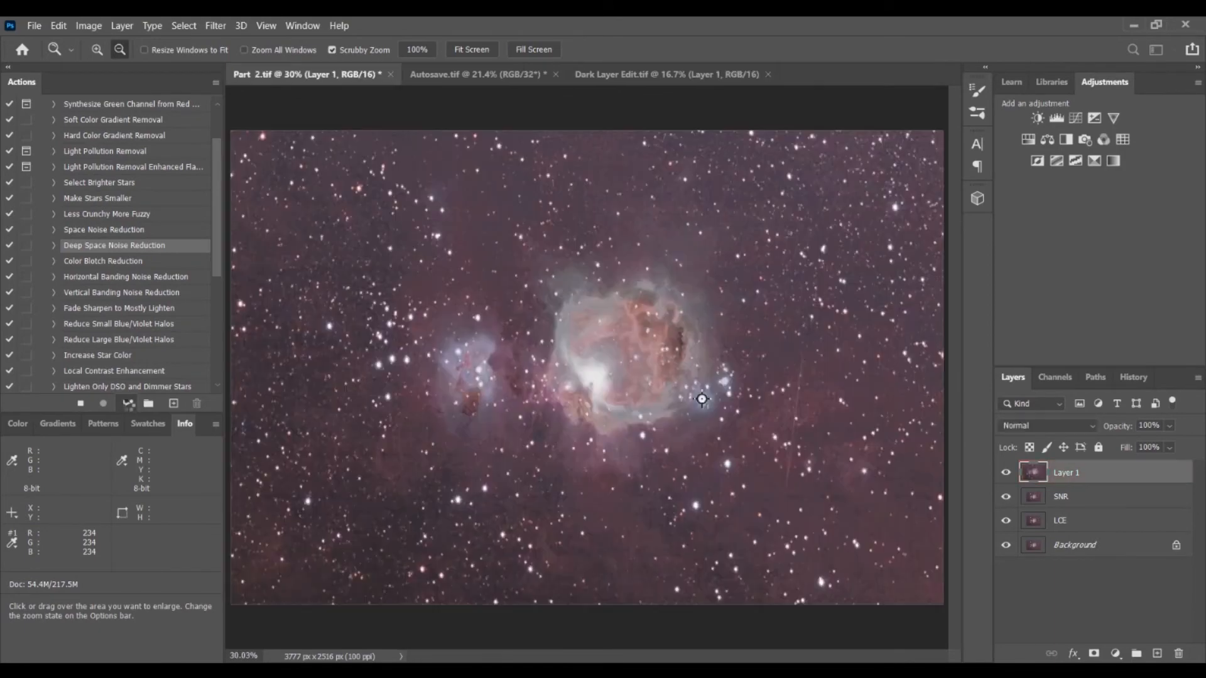
Compare the sky up close with the deep space noise-reduced layer hidden and shown, and hide the SNR layer beneath it.
{"action": "left_click_drag", "start_coordinate": [765, 442], "coordinate": [887, 442]}
{"action": "left_click", "coordinate": [1012, 471]}
{"action": "left_click", "coordinate": [1013, 471]}
{"action": "left_click", "coordinate": [1012, 471]}
{"action": "left_click", "coordinate": [1012, 471]}
{"action": "left_click", "coordinate": [1012, 471]}
{"action": "left_click", "coordinate": [1012, 471]}
{"action": "left_click", "coordinate": [1006, 496]}
{"action": "left_click", "coordinate": [1010, 477]}
{"action": "left_click", "coordinate": [1010, 477]}
{"action": "left_click", "coordinate": [1011, 478]}
{"action": "left_click", "coordinate": [1010, 477]}
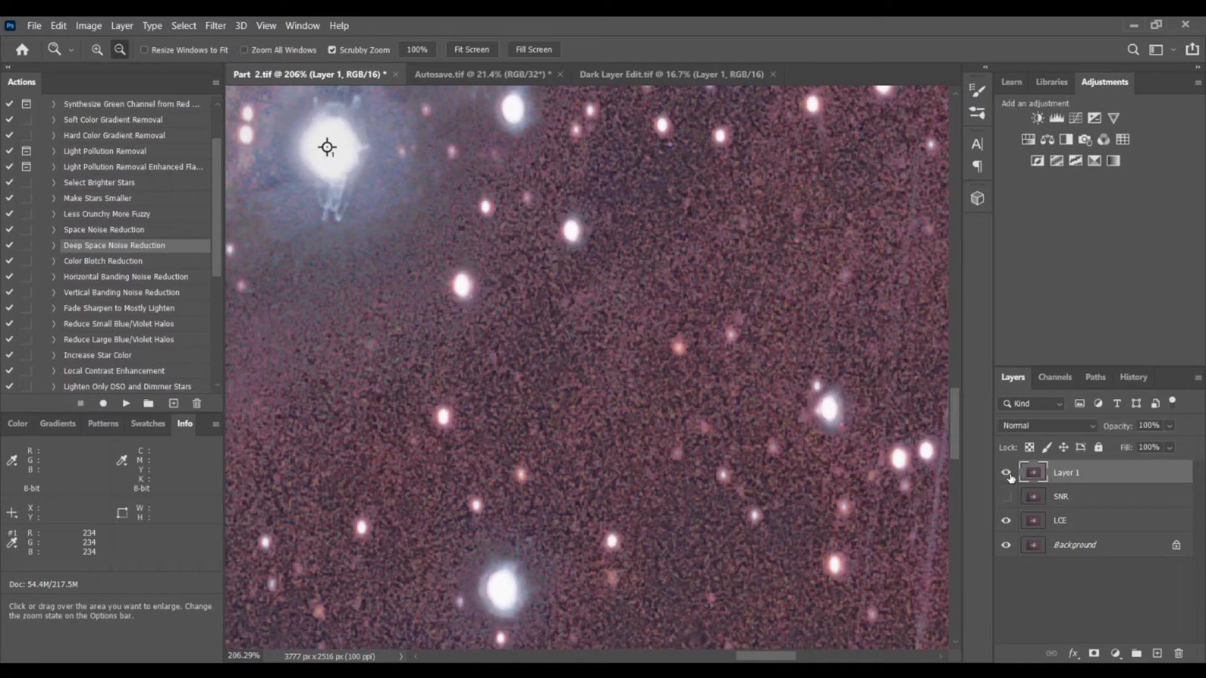
Rename the deep space noise-reduced layer as DSNR and stamp the visible layers onto a new layer above it.
{"action": "double_click", "coordinate": [1076, 474]}
{"action": "type", "text": "DSNR"}
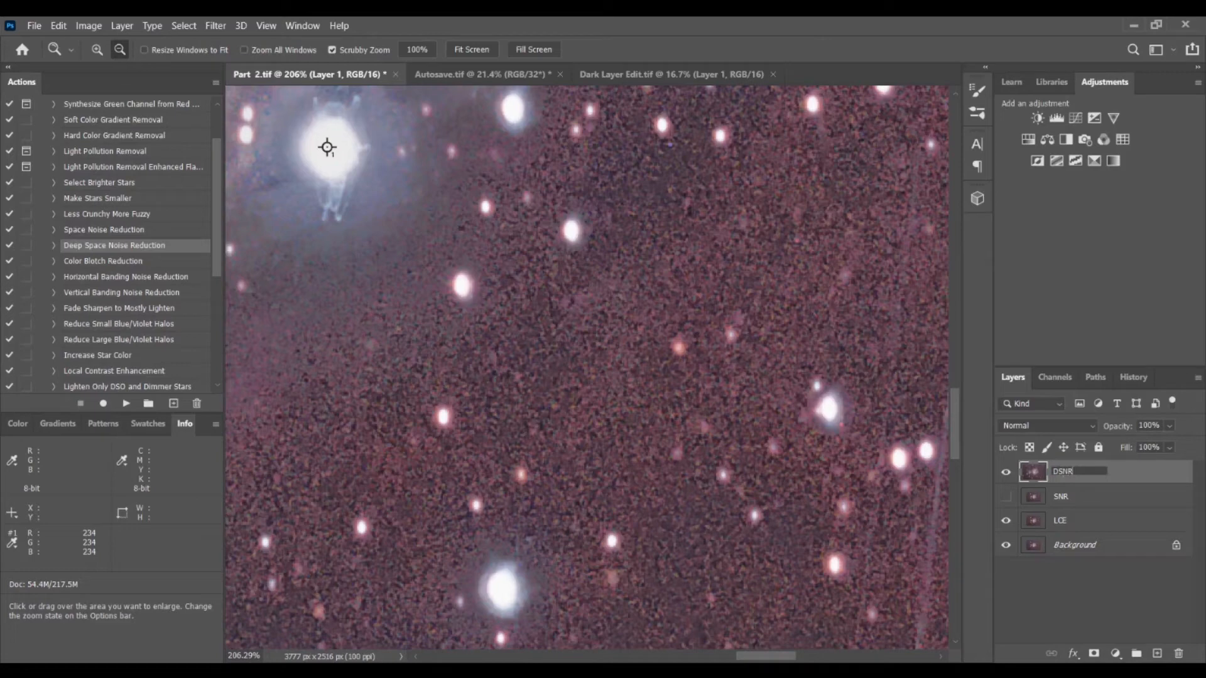
{"action": "left_click", "coordinate": [1146, 564]}
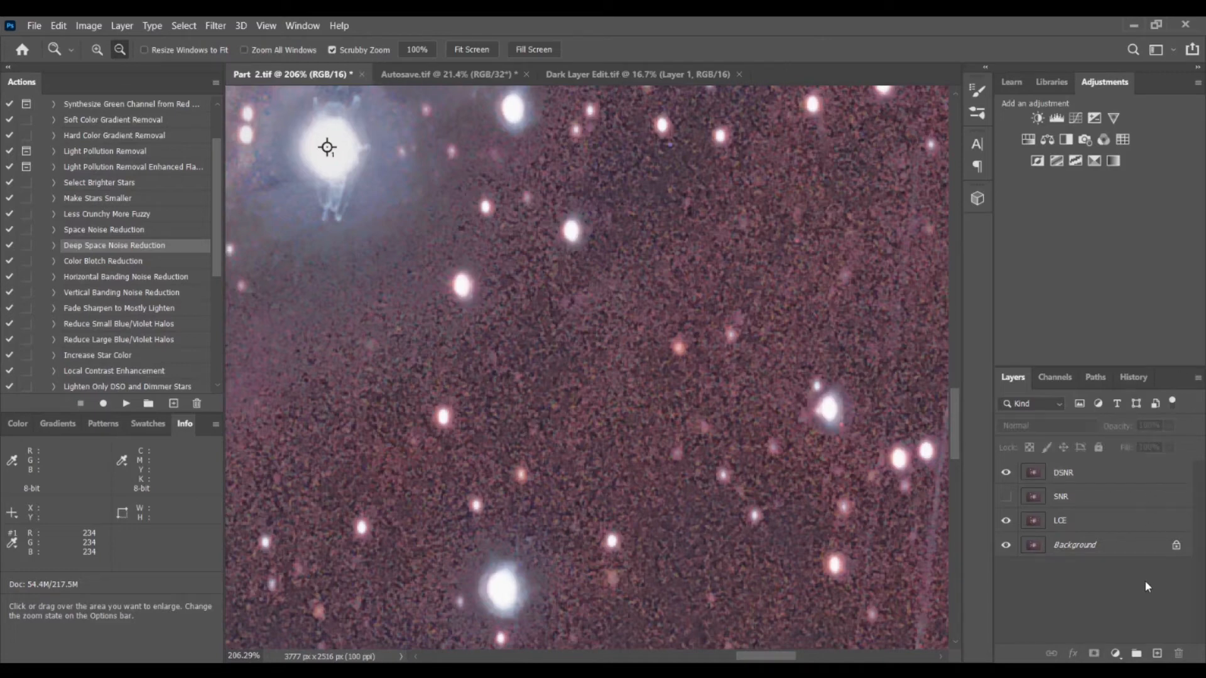
{"action": "key", "text": "ctrl+alt+shift+e"}
Remove the upper half of the thin satellite trail beside the nebula with the Healing Brush, sampling clean sky next to it.
{"action": "left_click_drag", "start_coordinate": [877, 493], "coordinate": [769, 505]}
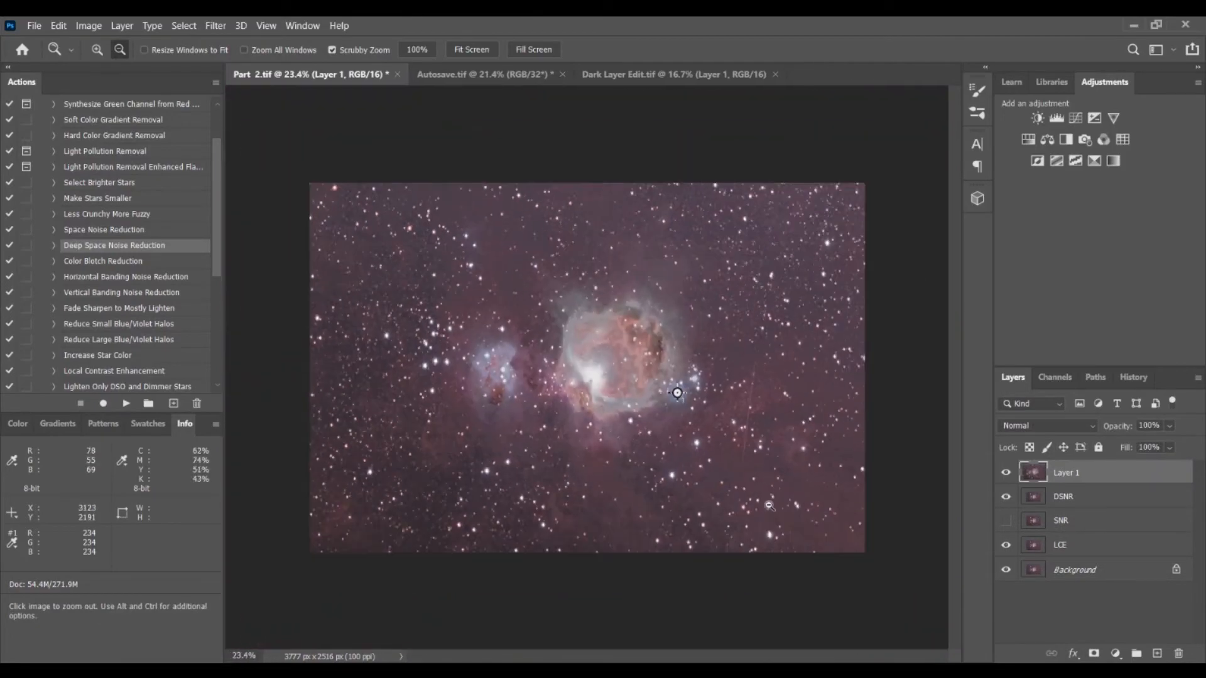
{"action": "left_click_drag", "start_coordinate": [727, 401], "coordinate": [803, 361]}
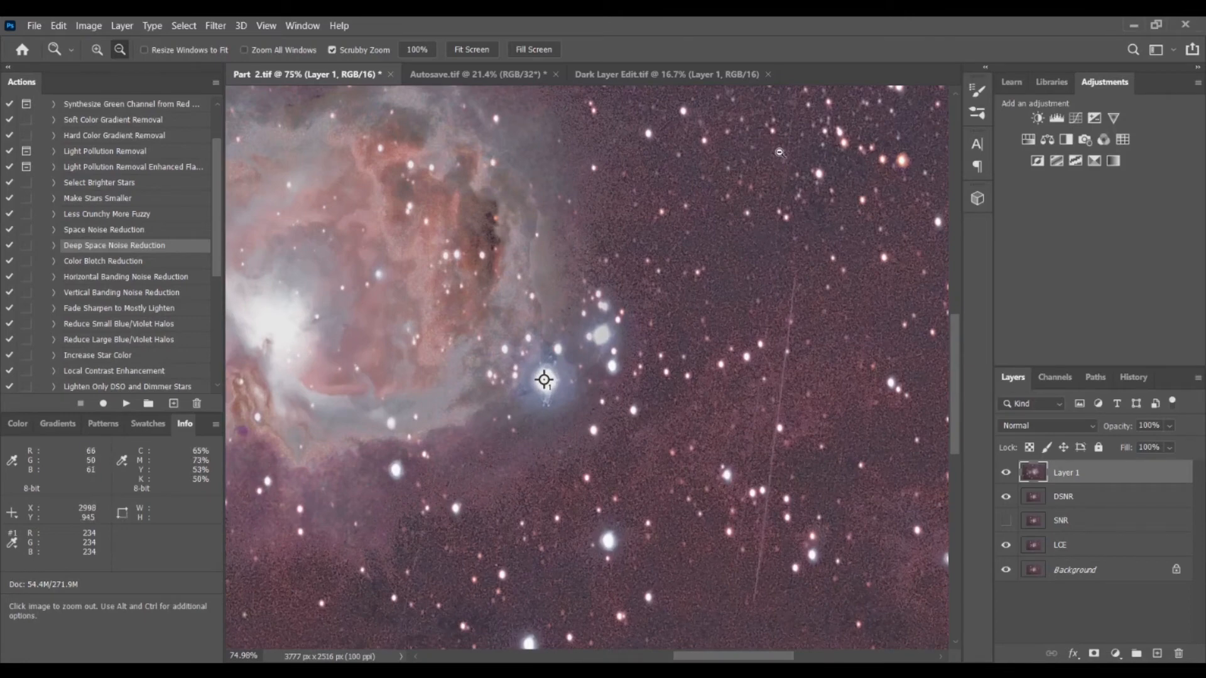
{"action": "scroll", "coordinate": [779, 152], "scroll_direction": "up", "scroll_amount": 6}
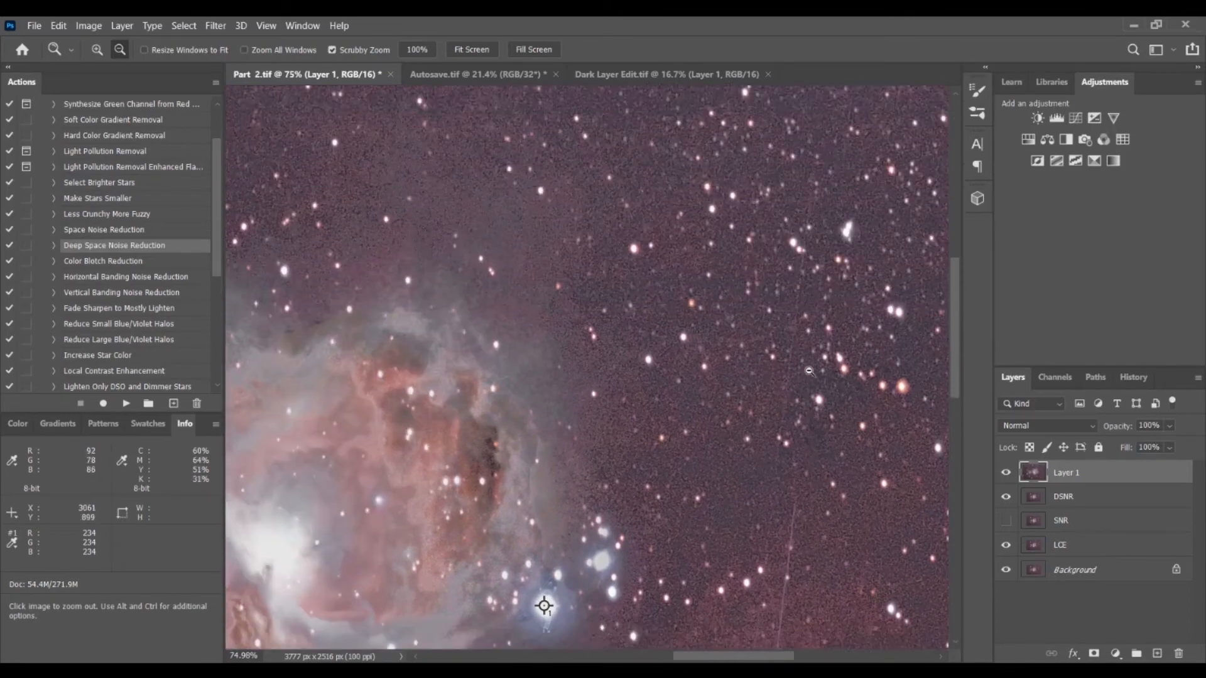
{"action": "scroll", "coordinate": [809, 371], "scroll_direction": "down", "scroll_amount": 7}
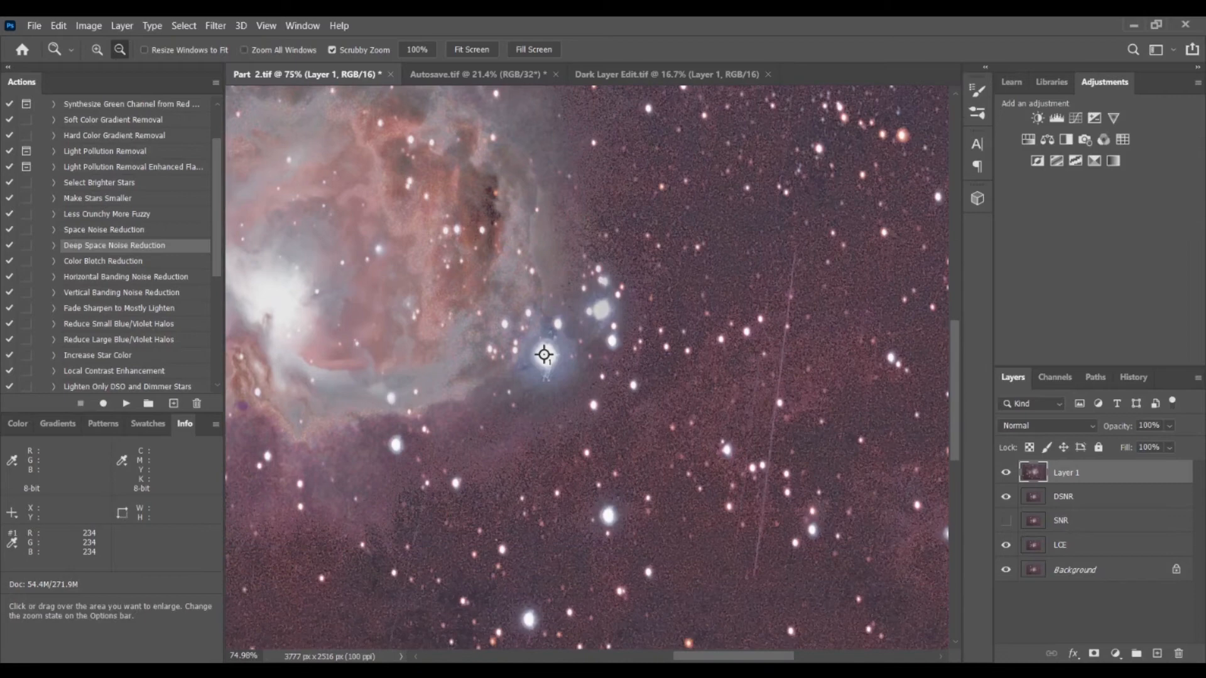
{"action": "key", "text": "j"}
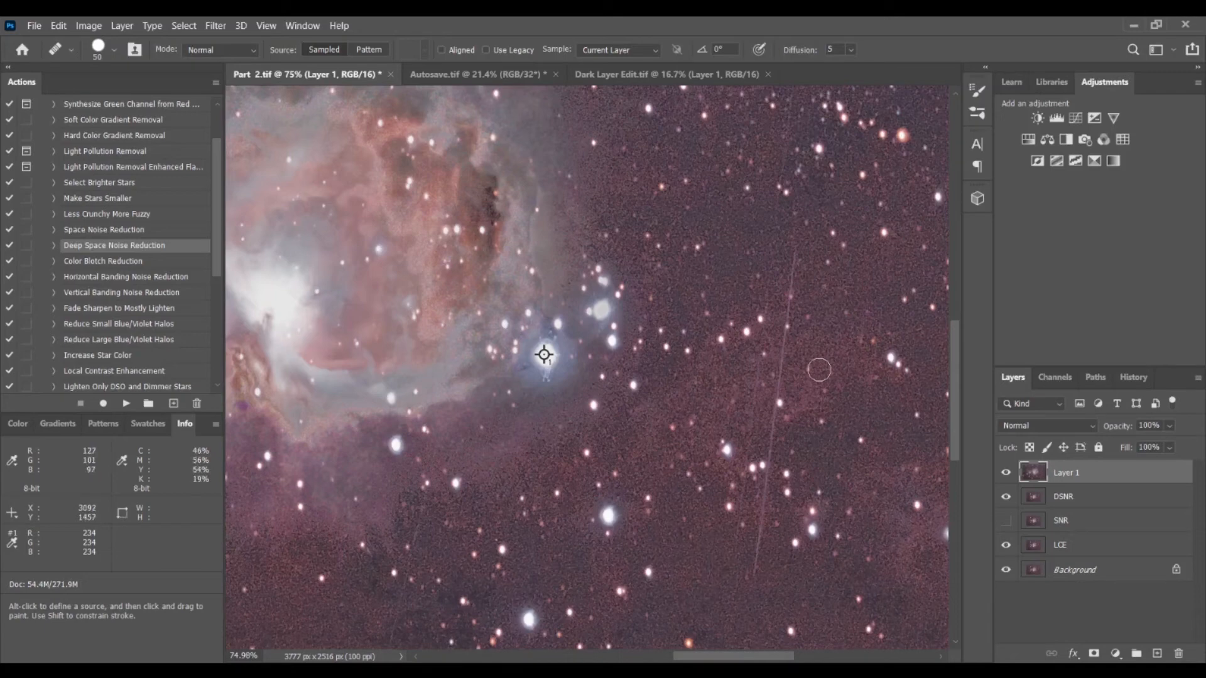
{"action": "key", "text": "alt"}
{"action": "left_click", "coordinate": [818, 309], "text": "alt"}
{"action": "left_click_drag", "start_coordinate": [794, 251], "coordinate": [794, 278]}
{"action": "left_click_drag", "start_coordinate": [790, 324], "coordinate": [788, 321]}
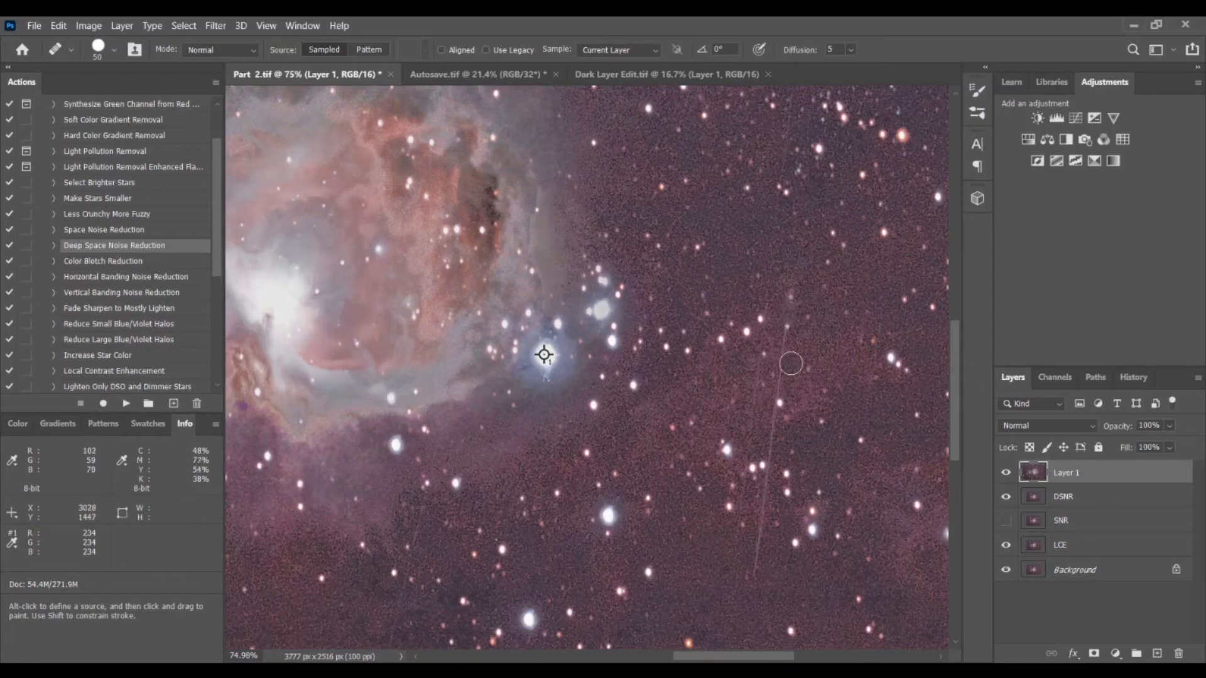
{"action": "left_click_drag", "start_coordinate": [786, 350], "coordinate": [781, 393]}
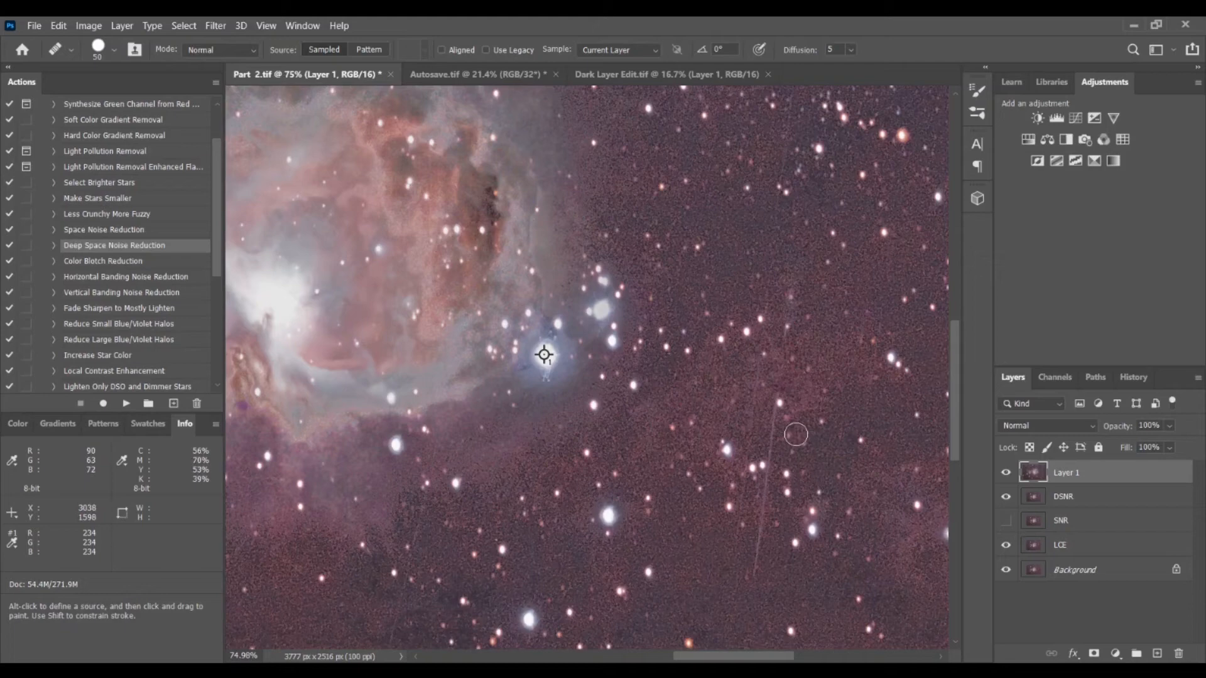
Heal the remaining lower half of the satellite trail, resampling nearby sky for the last section between the stars.
{"action": "left_click_drag", "start_coordinate": [779, 408], "coordinate": [771, 450]}
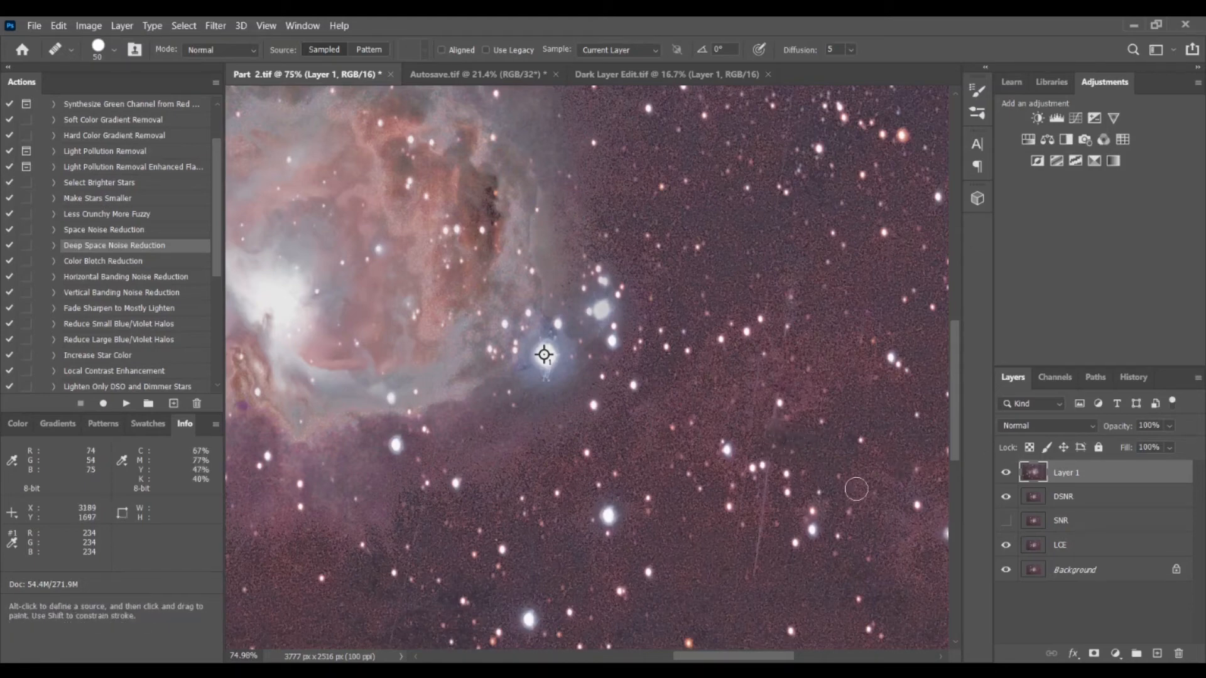
{"action": "left_click_drag", "start_coordinate": [756, 547], "coordinate": [752, 565]}
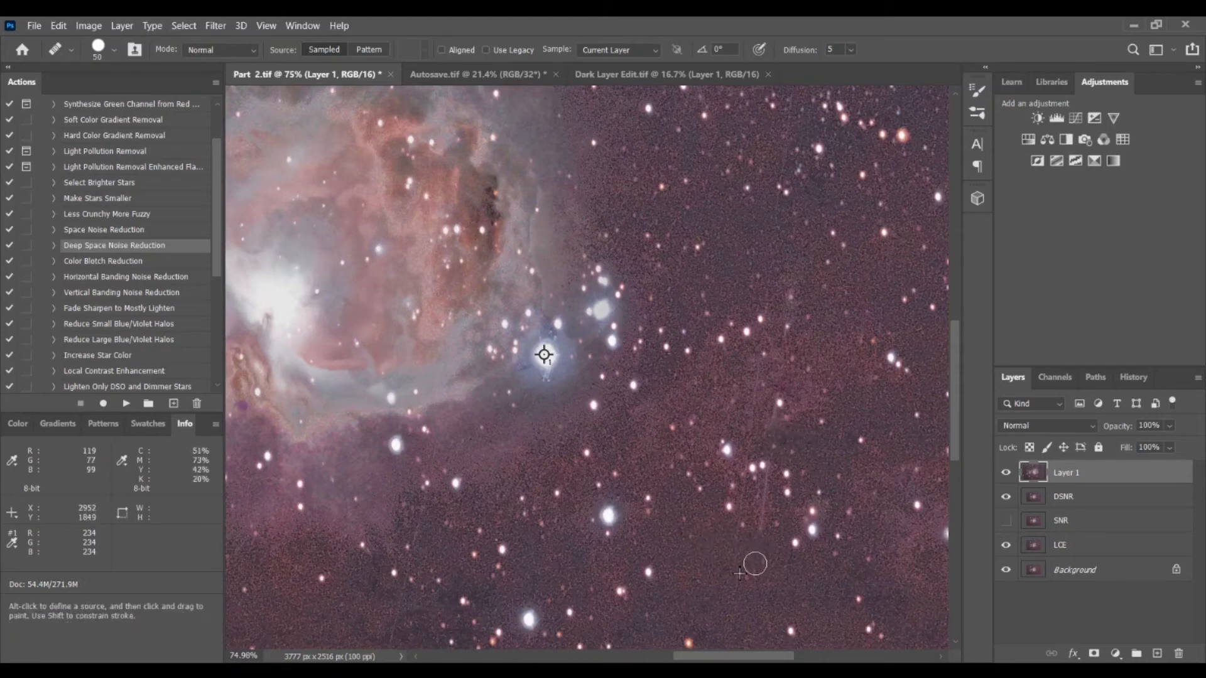
{"action": "left_click", "coordinate": [751, 505], "text": "alt"}
{"action": "left_click_drag", "start_coordinate": [762, 492], "coordinate": [757, 527]}
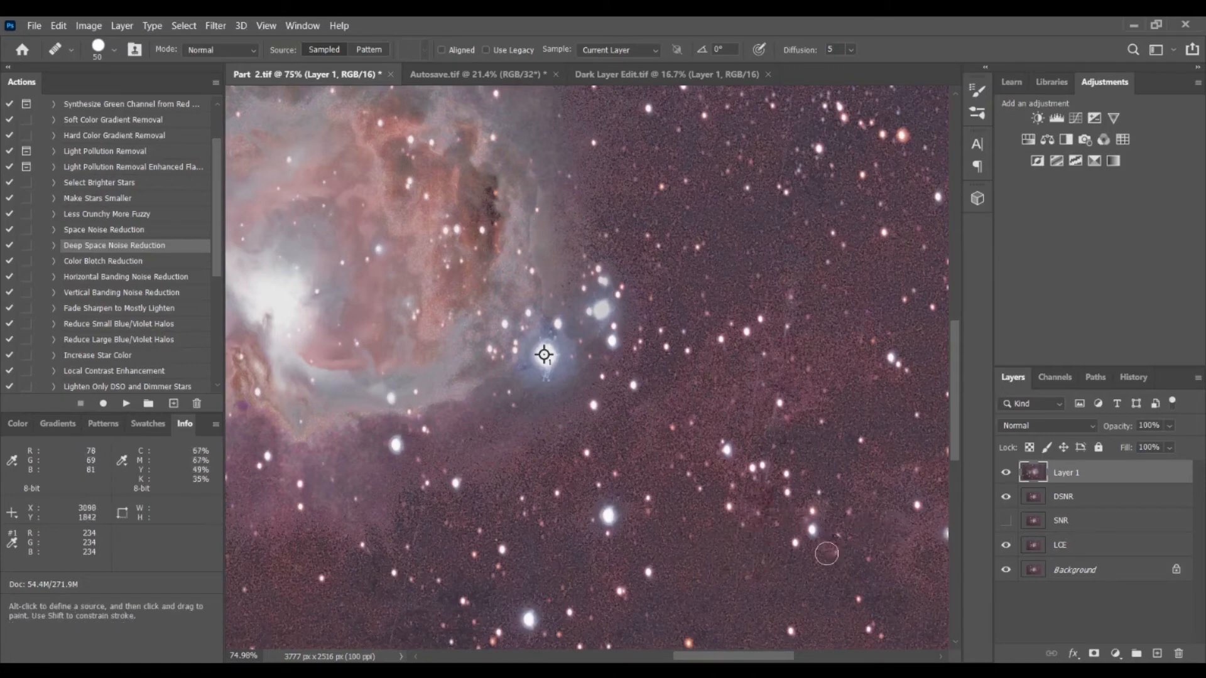
{"action": "scroll", "coordinate": [930, 499], "scroll_direction": "down", "scroll_amount": 6}
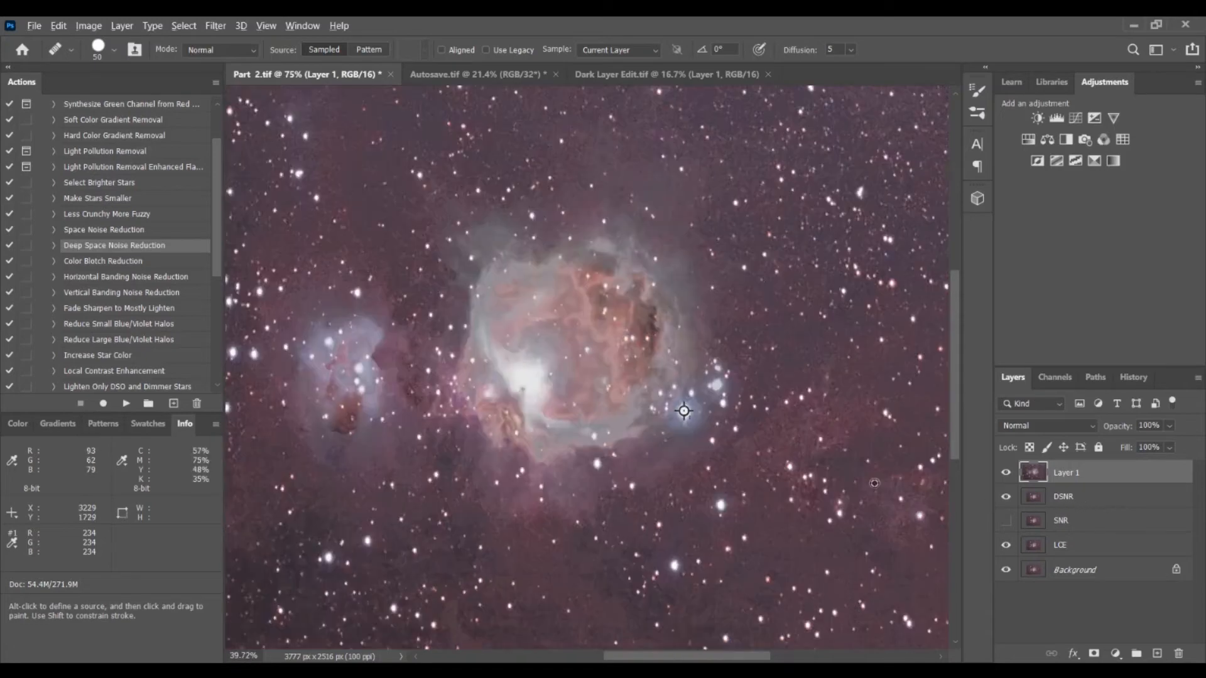
{"action": "scroll", "coordinate": [854, 467], "scroll_direction": "up", "scroll_amount": 1}
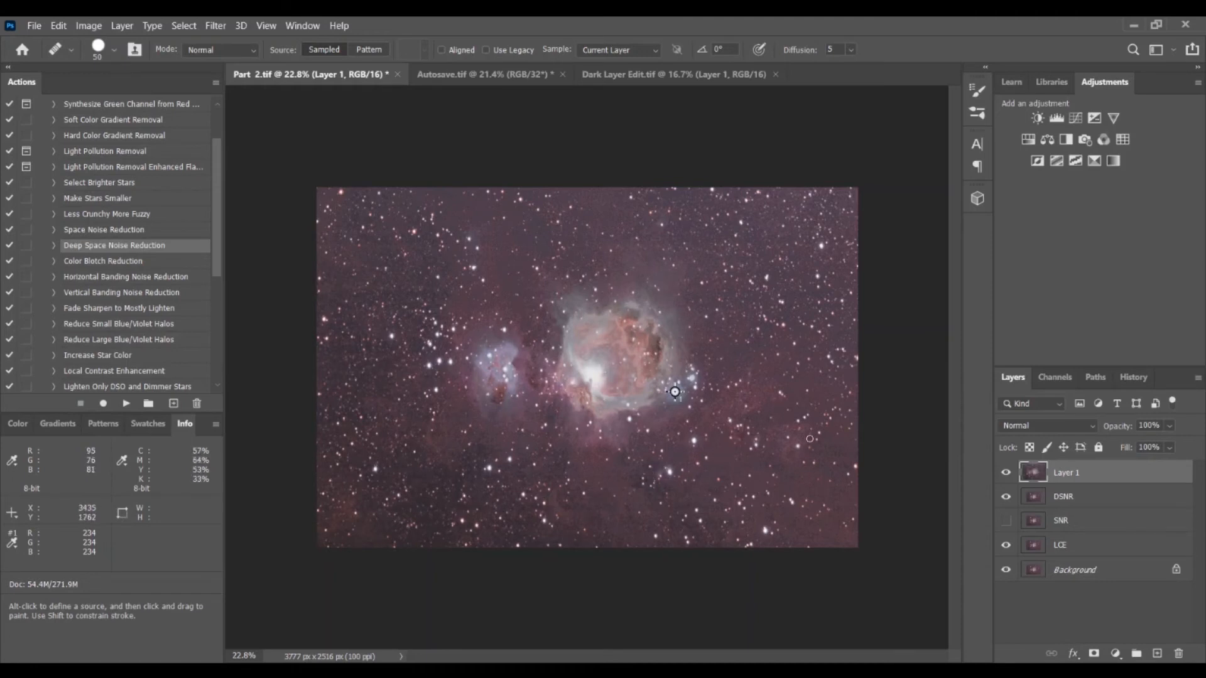
Remove the color sampler point from the bright star beside the nebula with the Color Sampler tool.
{"action": "key", "text": "z"}
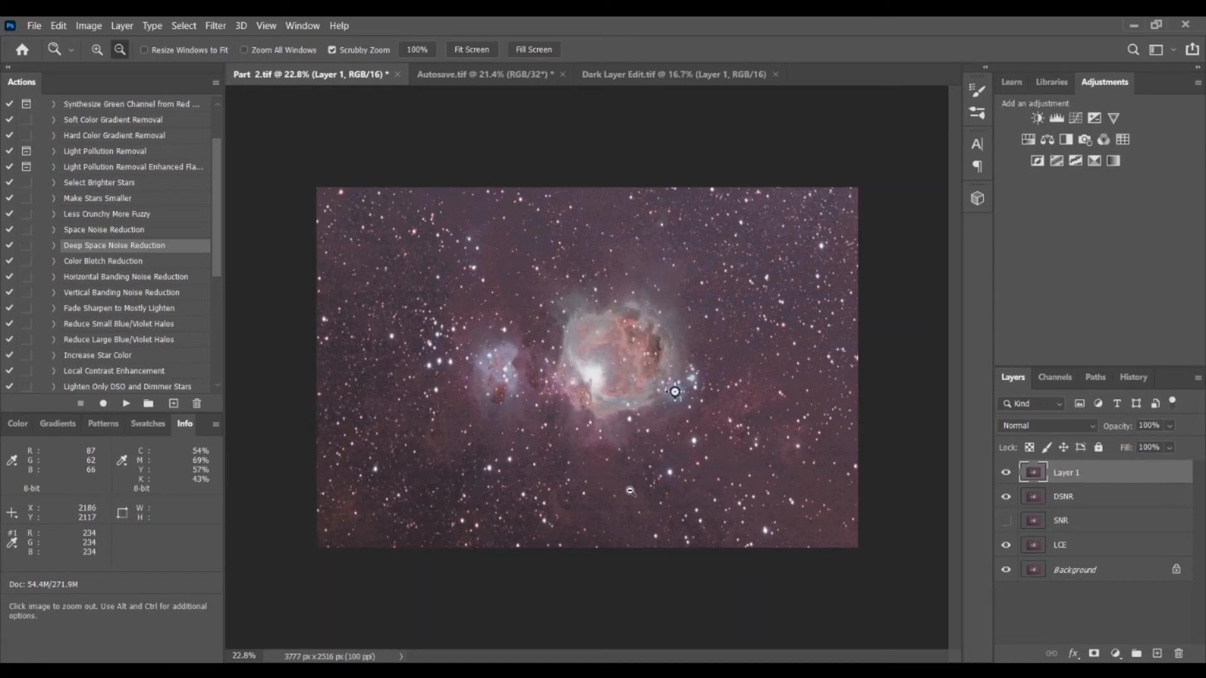
{"action": "left_click", "coordinate": [656, 459]}
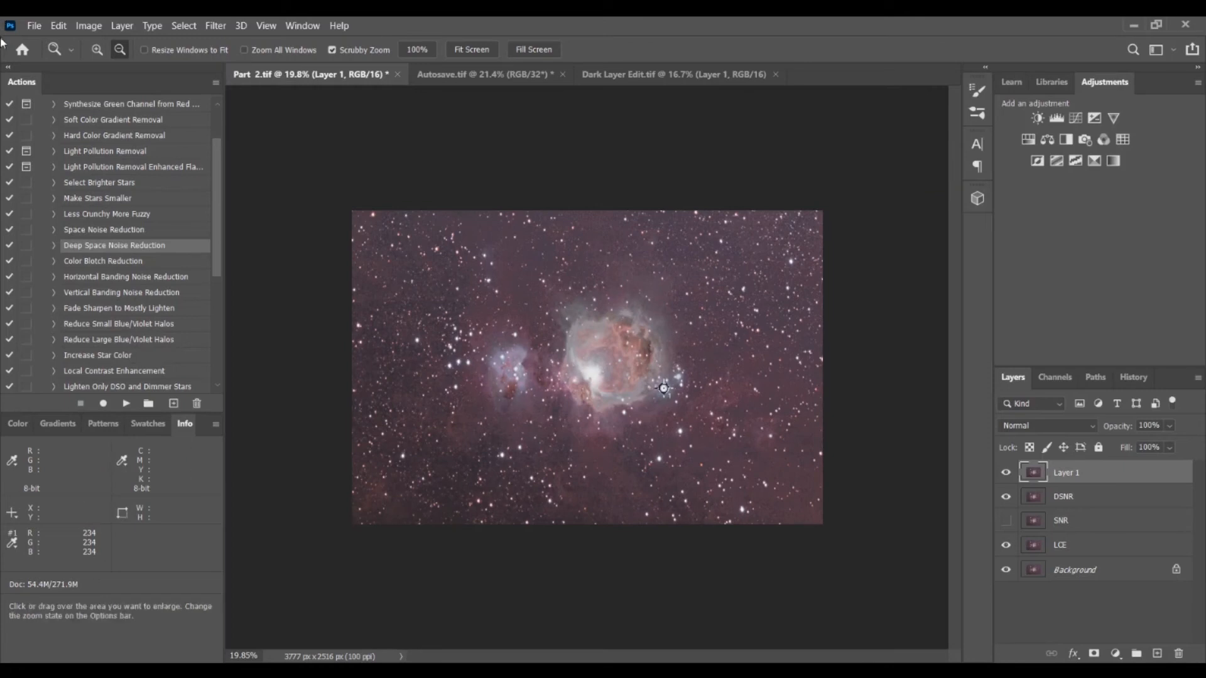
{"action": "key", "text": "i"}
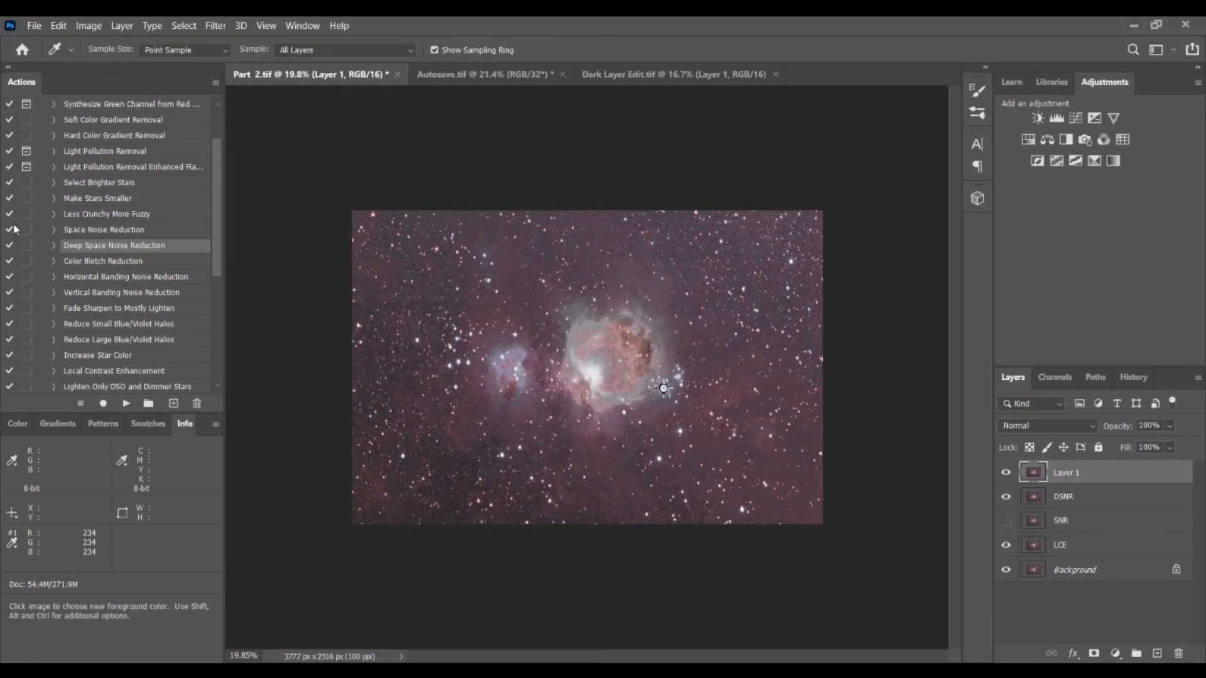
{"action": "key", "text": "shift+i"}
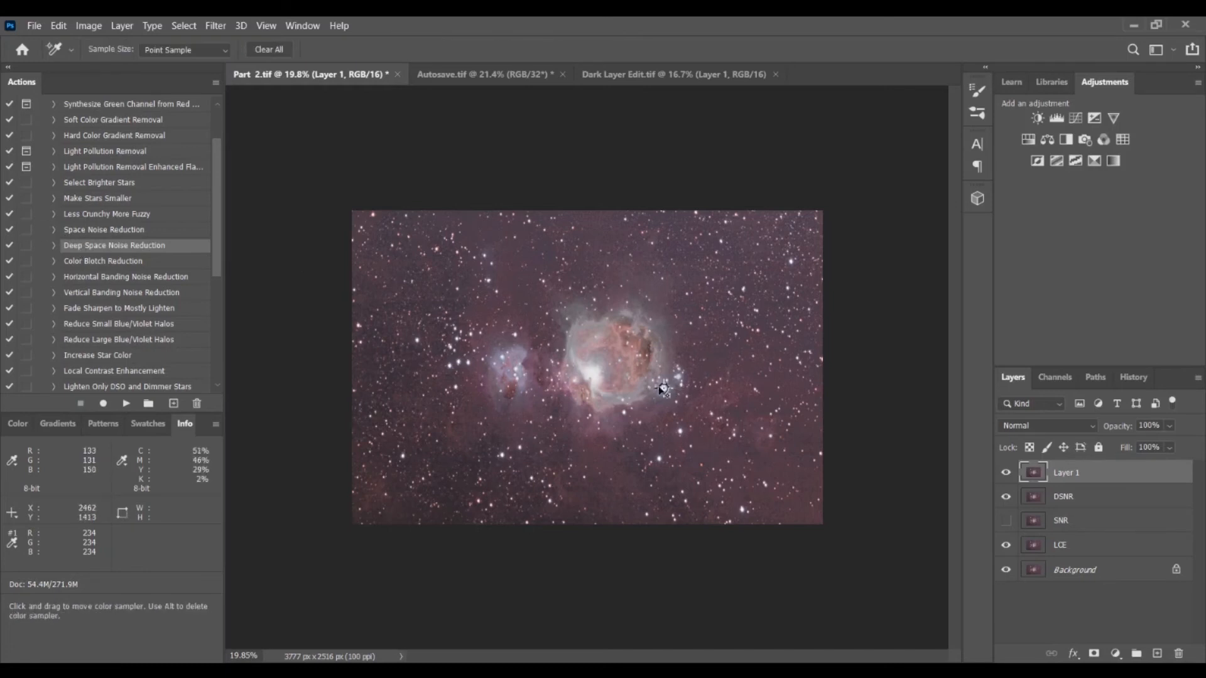
{"action": "left_click_drag", "start_coordinate": [665, 393], "coordinate": [896, 356]}
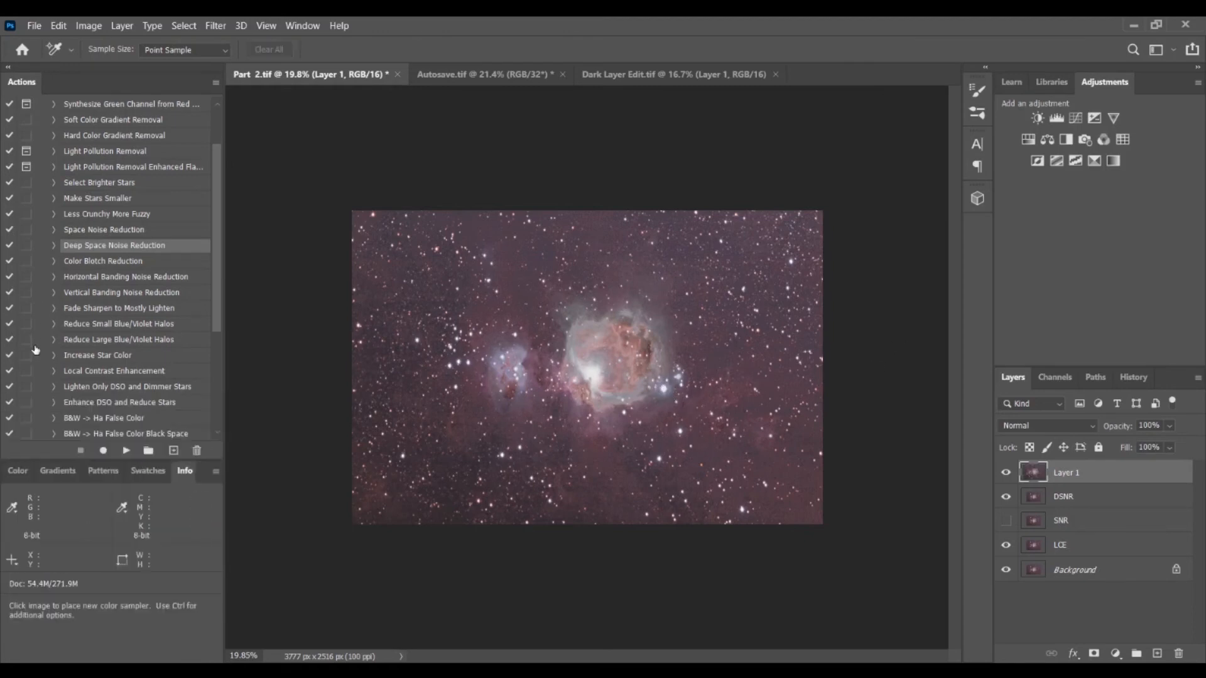
{"action": "key", "text": "z"}
{"action": "left_click_drag", "start_coordinate": [633, 345], "coordinate": [756, 341]}
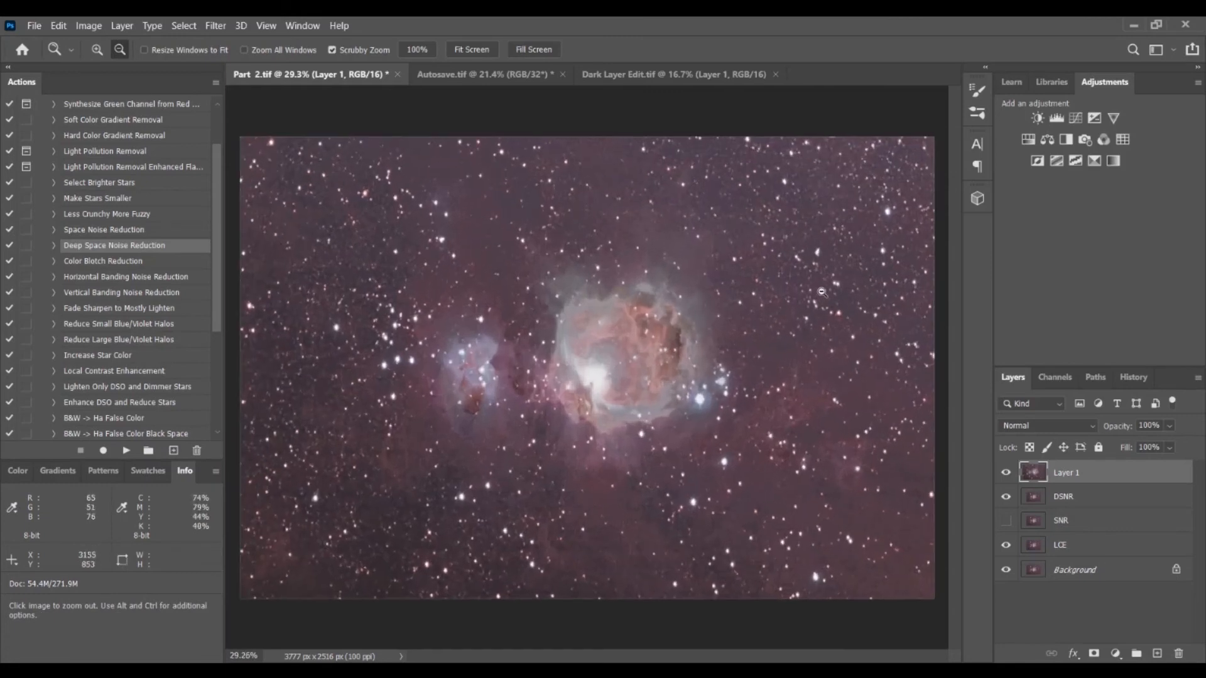